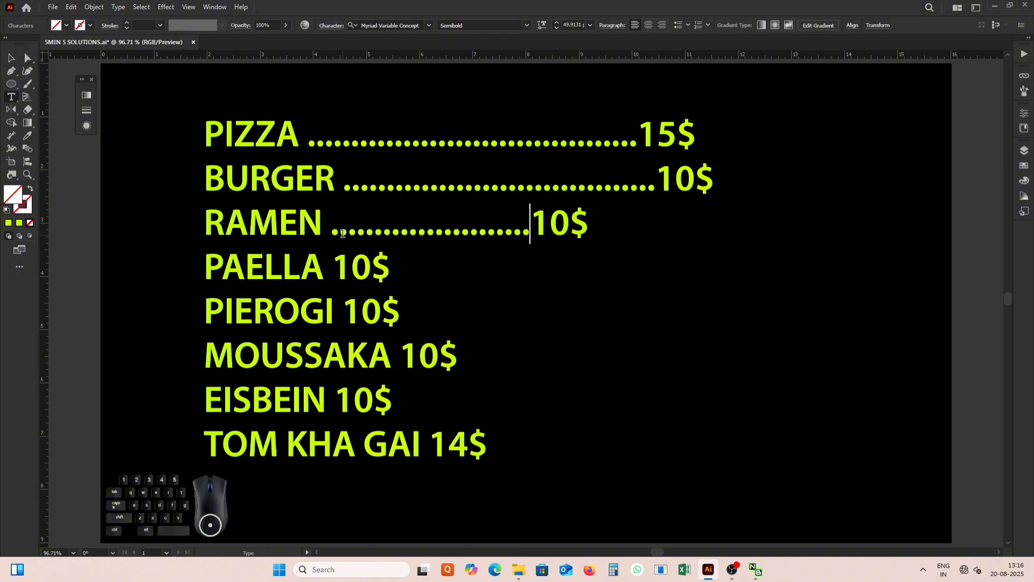
# Step: Try to align the menu prices manually by inserting dots before the PAELLA price and trimming dots in the BURGER and PIZZA lines
pyautogui.click(333, 268)
pyautogui.write('...................')
pyautogui.write('...............')
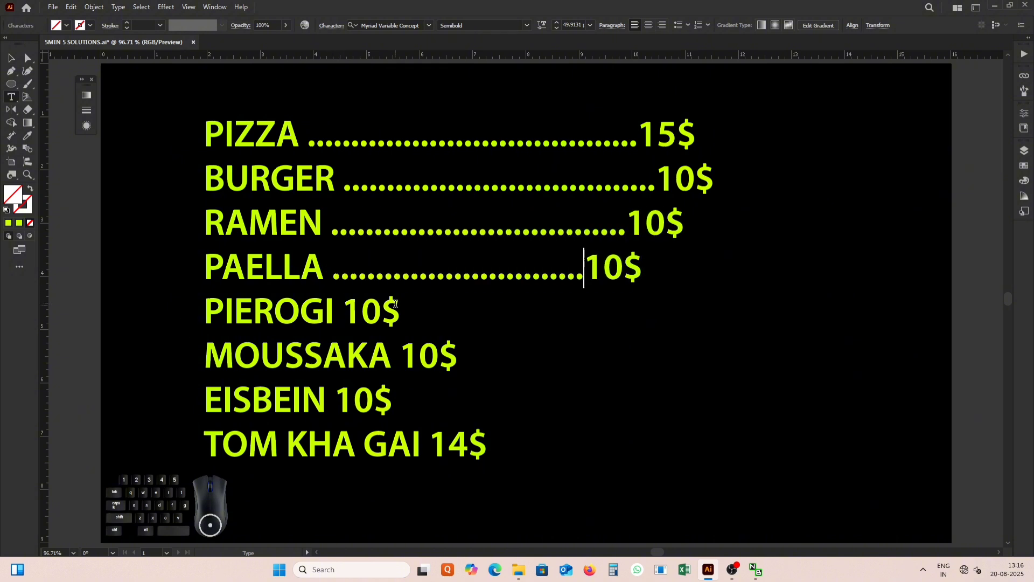
pyautogui.click(662, 187)
pyautogui.press('BackSpace')
pyautogui.press('BackSpace')
pyautogui.press('BackSpace')
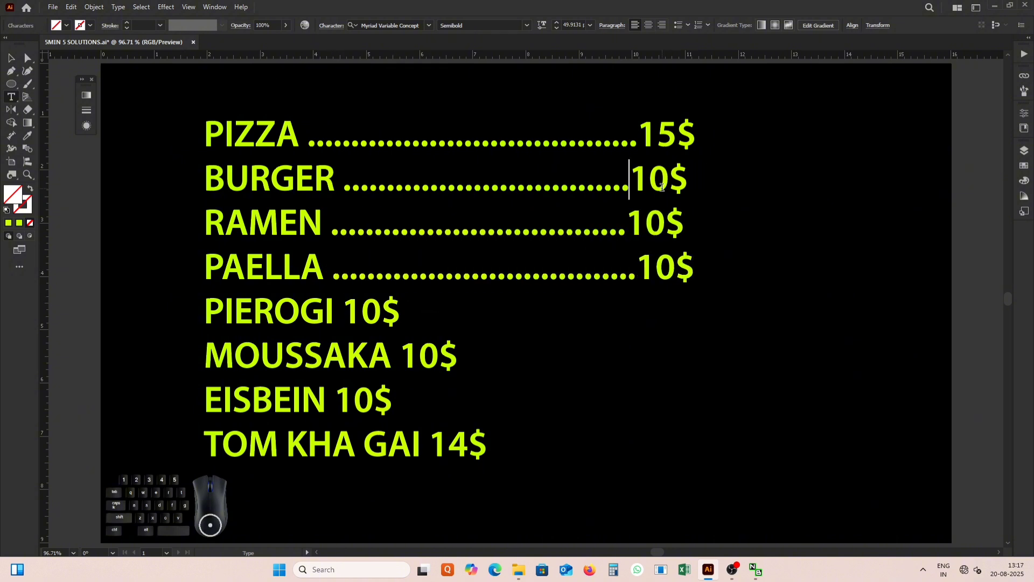
pyautogui.click(638, 135)
pyautogui.press('BackSpace')
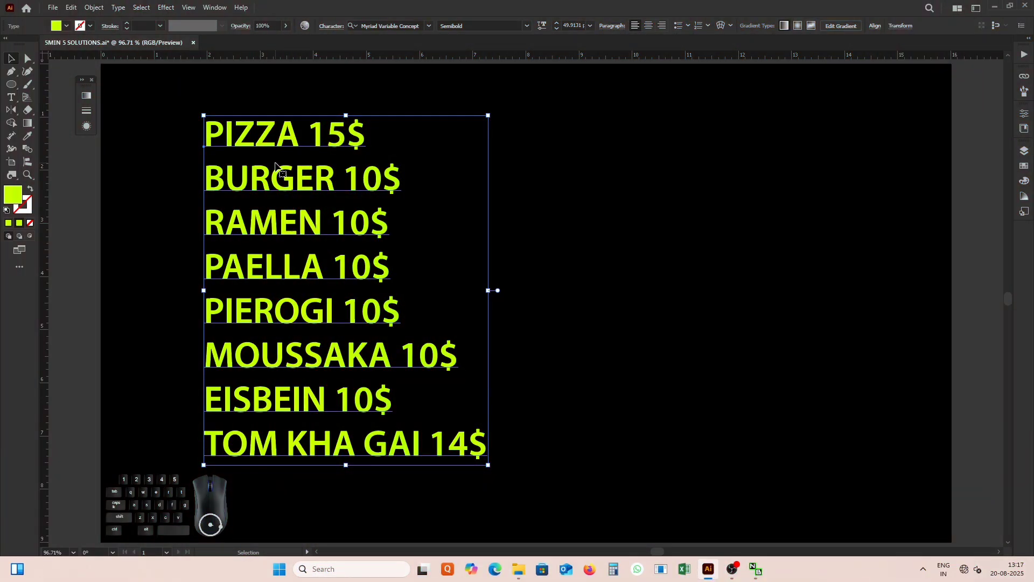
# Step: Insert a tab character before the price in the PIZZA, BURGER, RAMEN and PAELLA lines
pyautogui.click(12, 98)
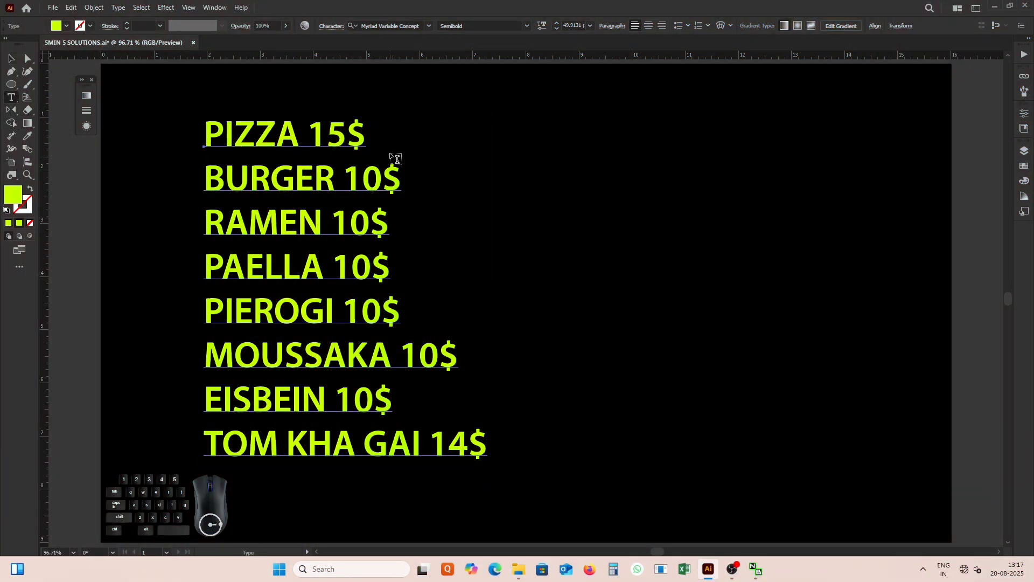
pyautogui.click(311, 137)
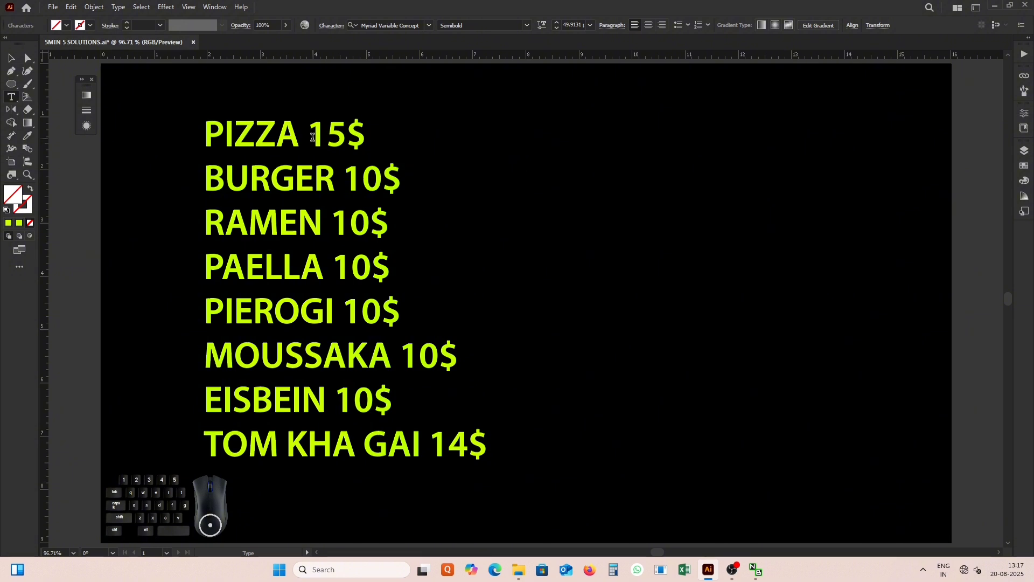
pyautogui.press('Tab')
pyautogui.click(351, 181)
pyautogui.press('Tab')
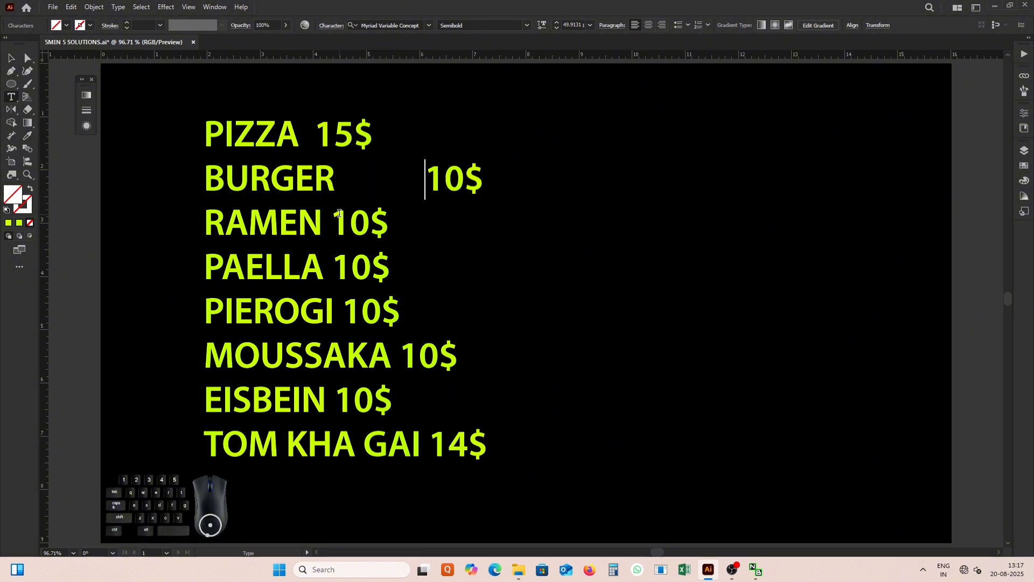
pyautogui.click(336, 220)
pyautogui.press('Tab')
pyautogui.click(338, 267)
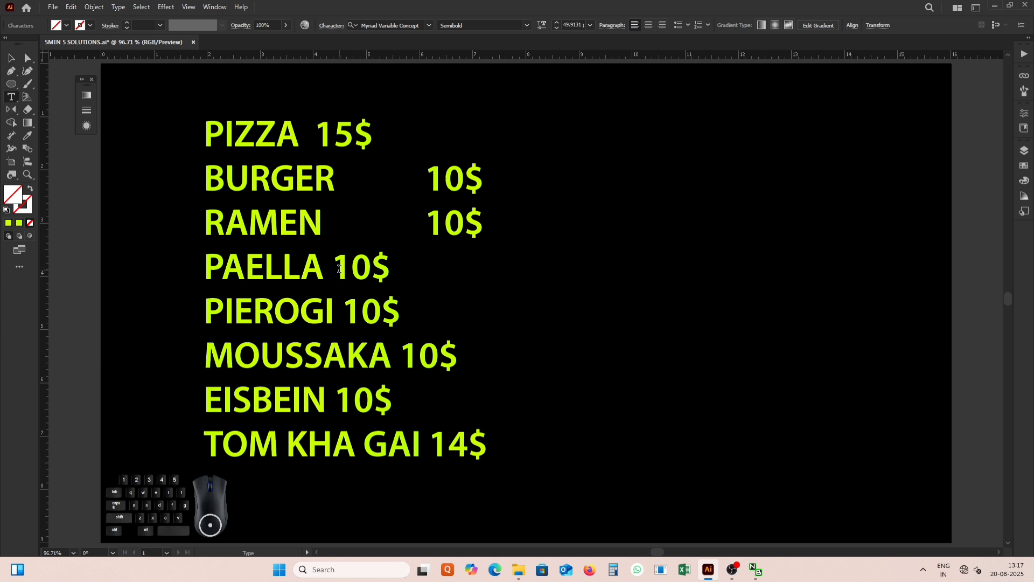
pyautogui.press('Tab')
# Step: Insert a tab character before the price in the PIEROGI, MOUSSAKA, EISBEIN and TOM KHA GAI lines
pyautogui.click(351, 311)
pyautogui.press('Tab')
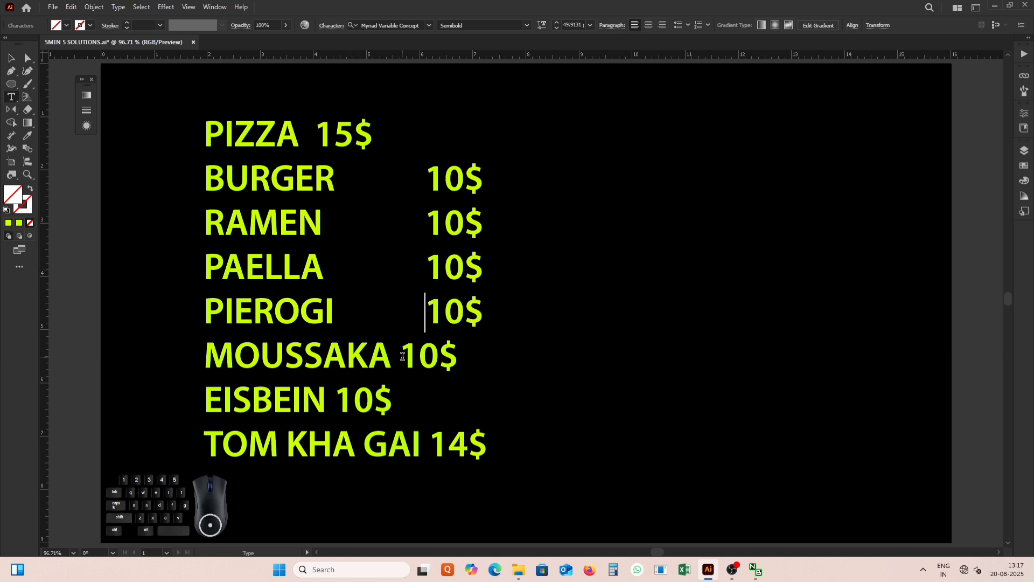
pyautogui.click(400, 355)
pyautogui.press('Tab')
pyautogui.click(340, 398)
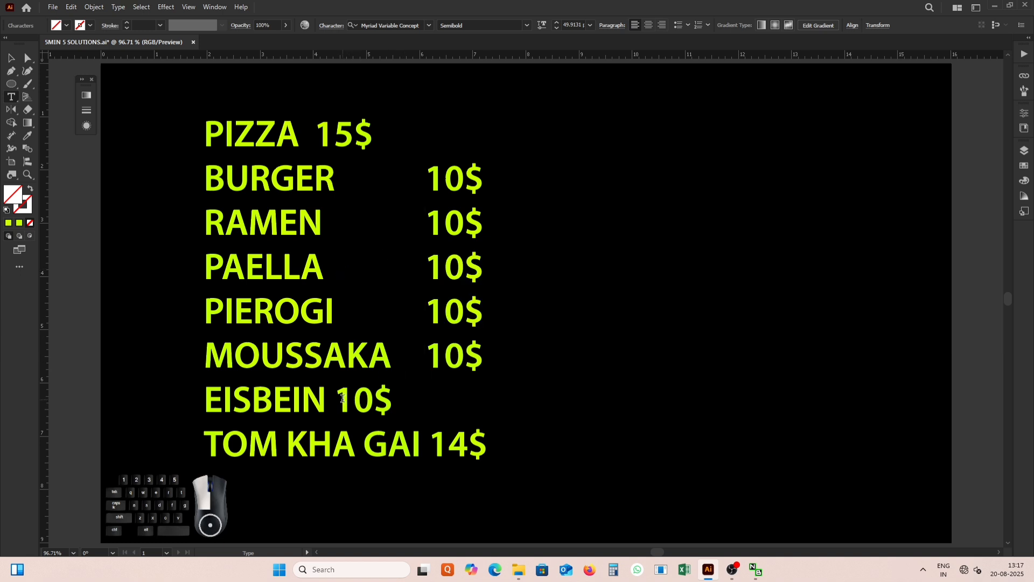
pyautogui.press('Tab')
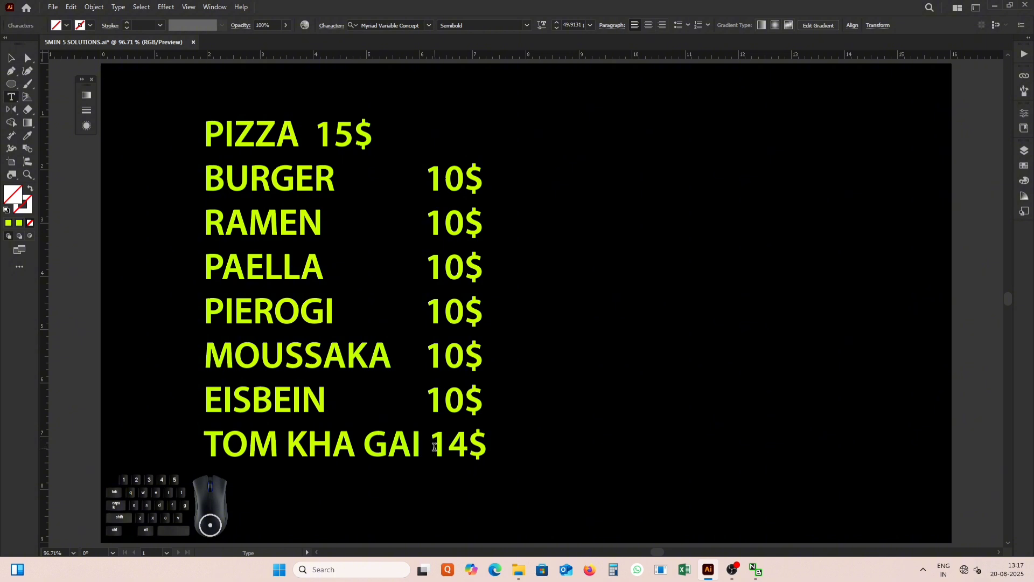
pyautogui.click(434, 447)
pyautogui.press('Tab')
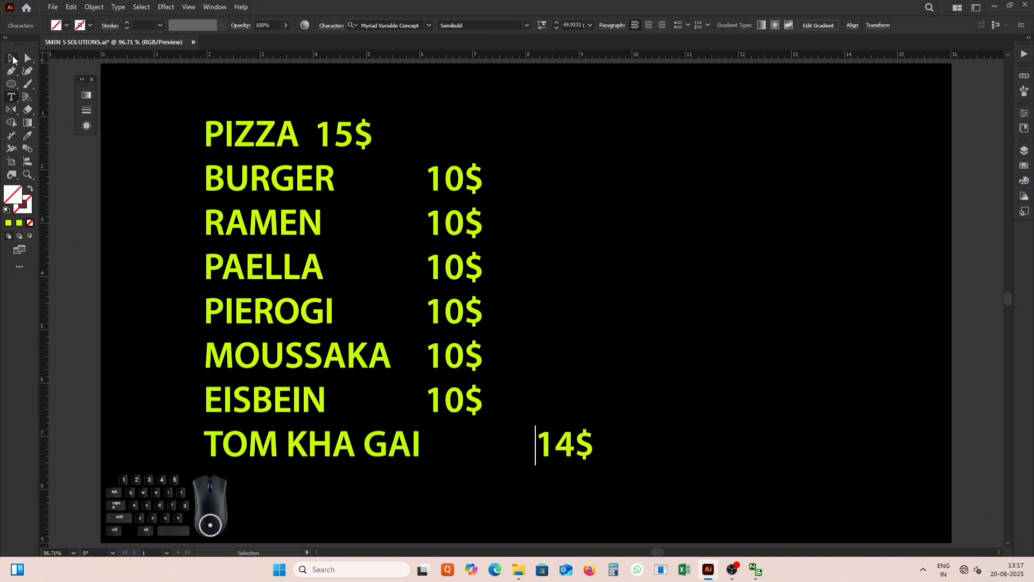
# Step: Show the Tabs ruler for the menu text object and widen it to span about 13.5 in
pyautogui.click(11, 58)
pyautogui.click(205, 8)
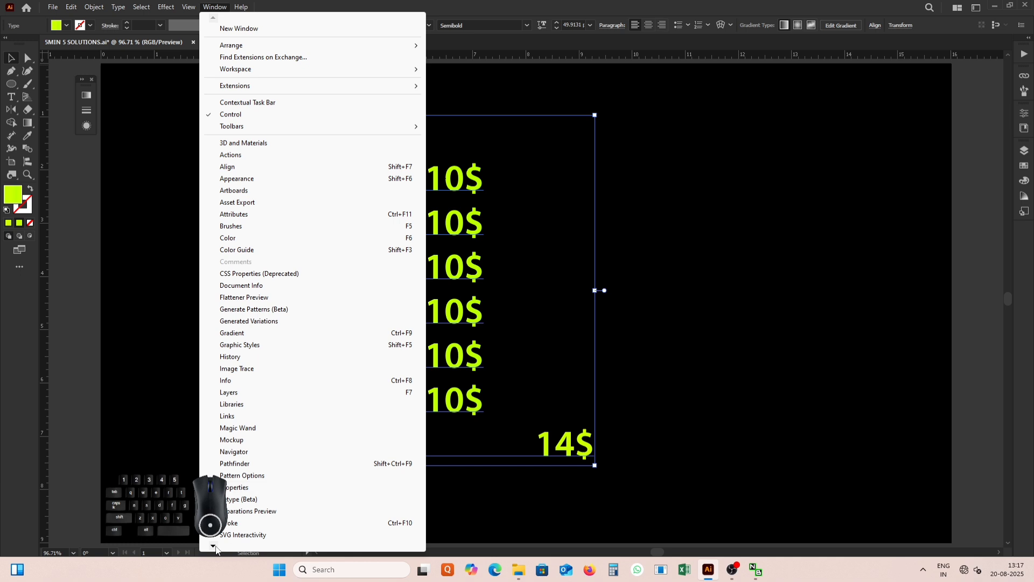
pyautogui.moveTo(214, 547)
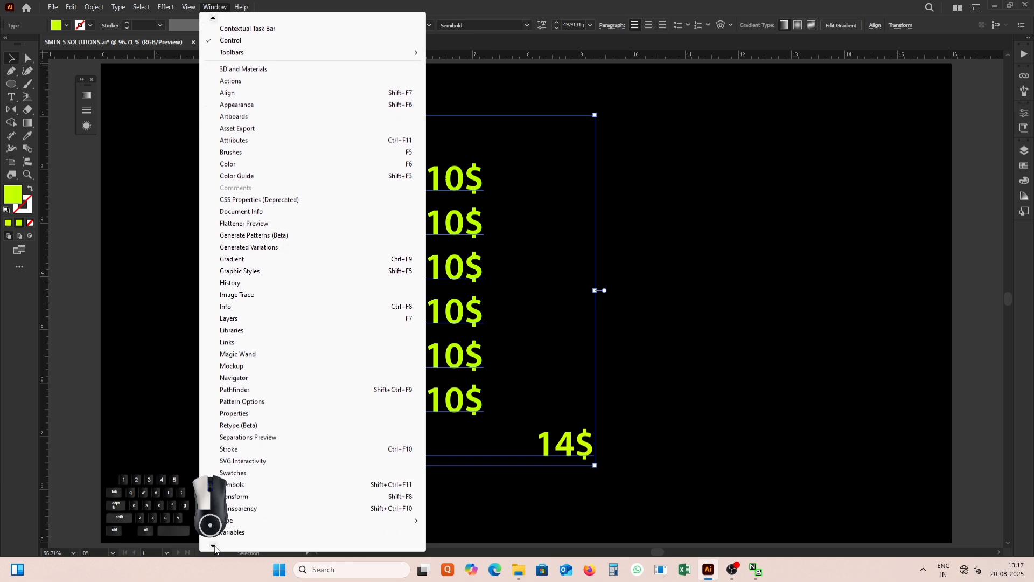
pyautogui.moveTo(229, 513)
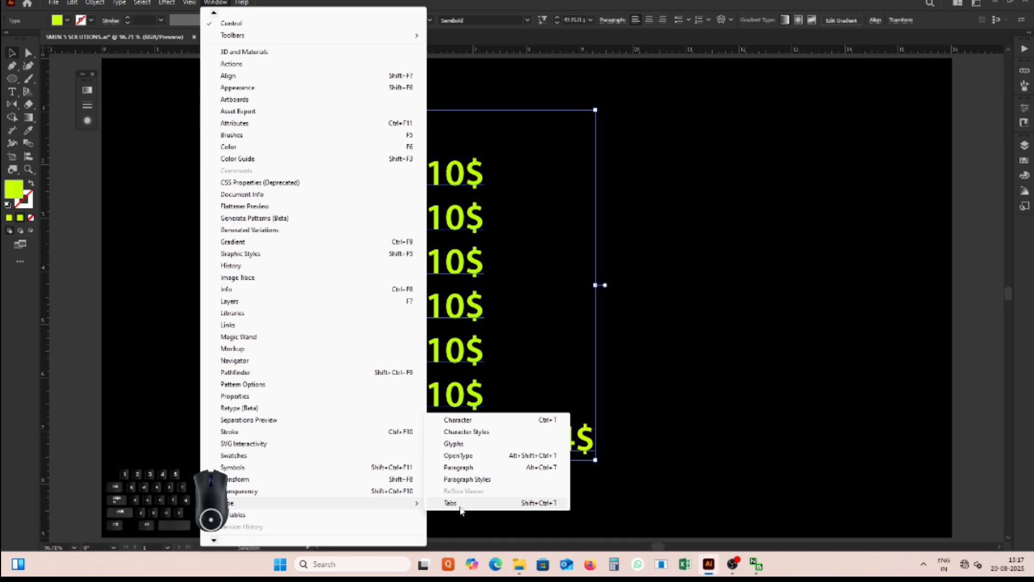
pyautogui.click(450, 503)
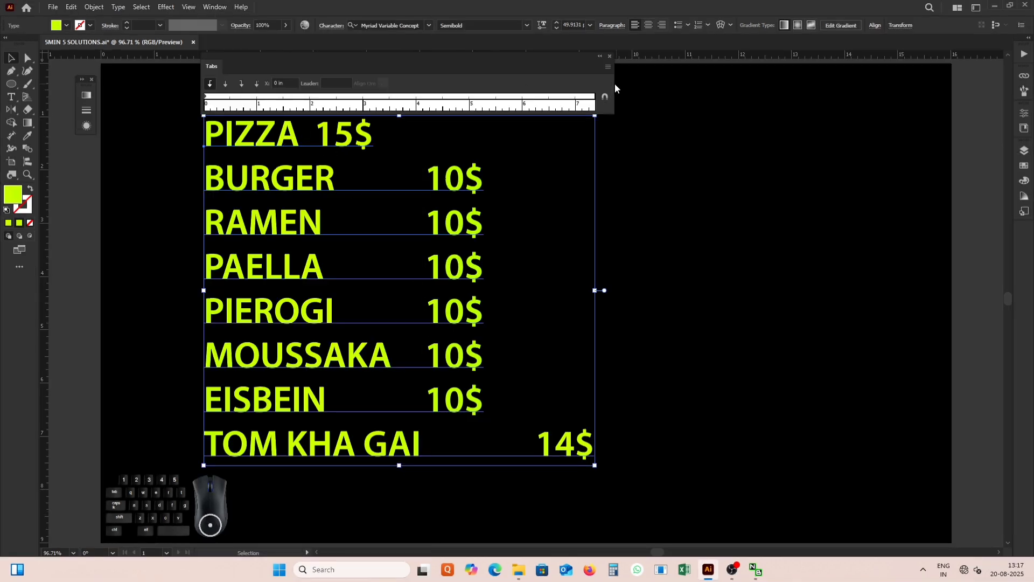
pyautogui.moveTo(615, 84); pyautogui.dragTo(944, 77)
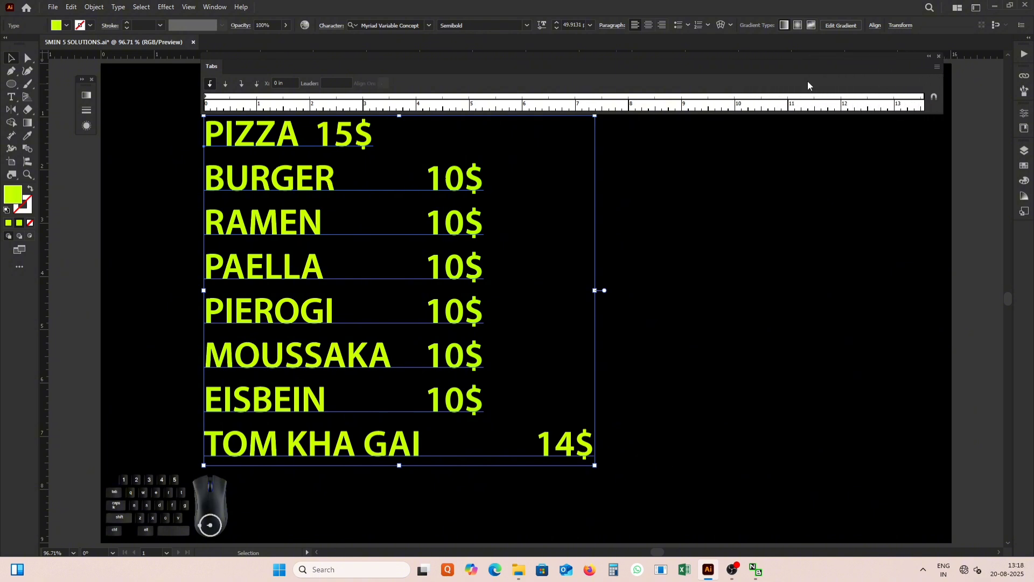
# Step: Place a right-justified tab stop at about 10.98 in for the menu text with "." as its leader
pyautogui.click(241, 87)
pyautogui.click(787, 97)
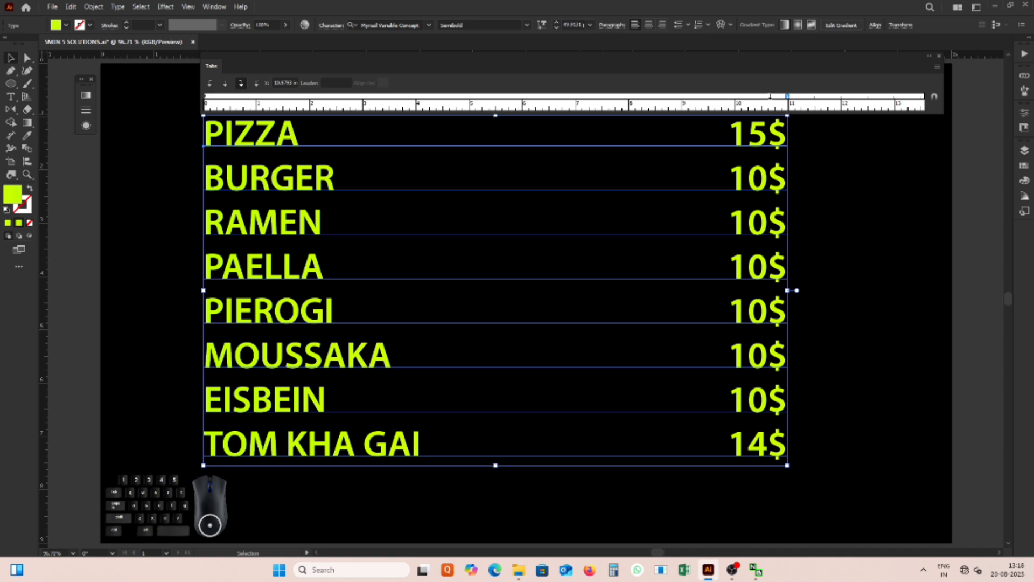
pyautogui.click(325, 83)
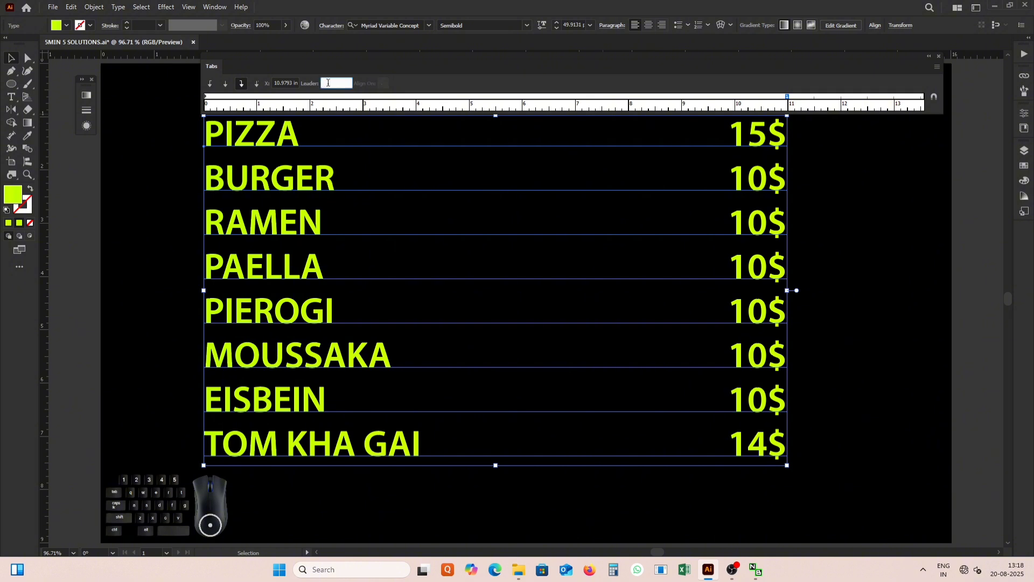
pyautogui.write('.')
pyautogui.press('Return')
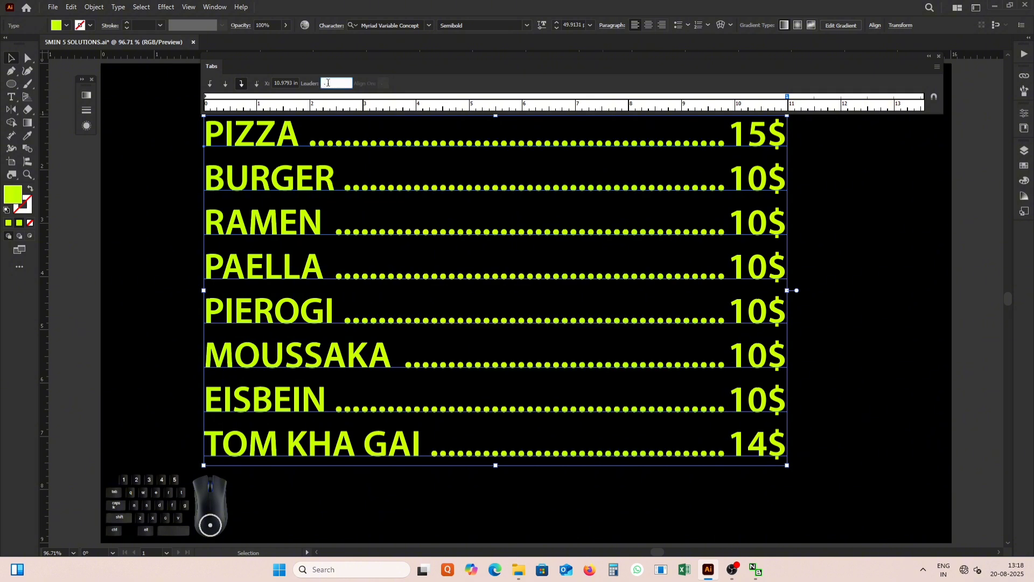
# Step: Try "-" and ">" as the tab leader character, and restore the "." leader
pyautogui.doubleClick(328, 83)
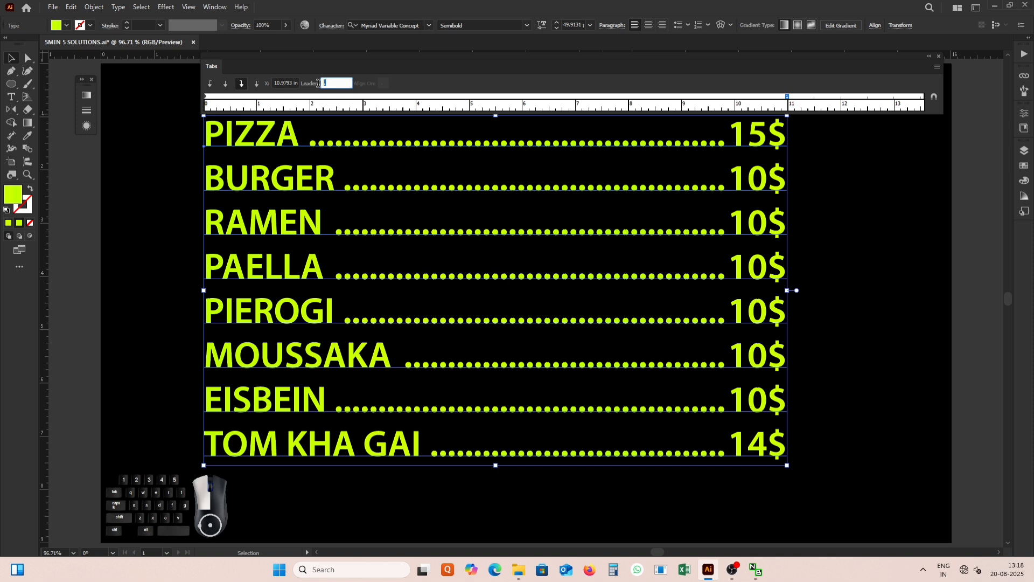
pyautogui.press('Return')
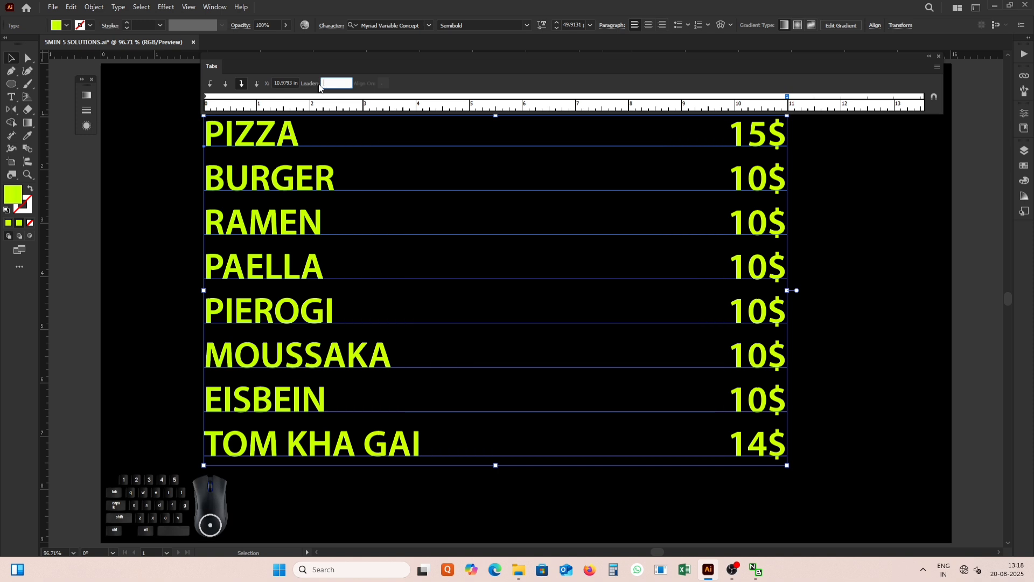
pyautogui.write('-')
pyautogui.press('Return')
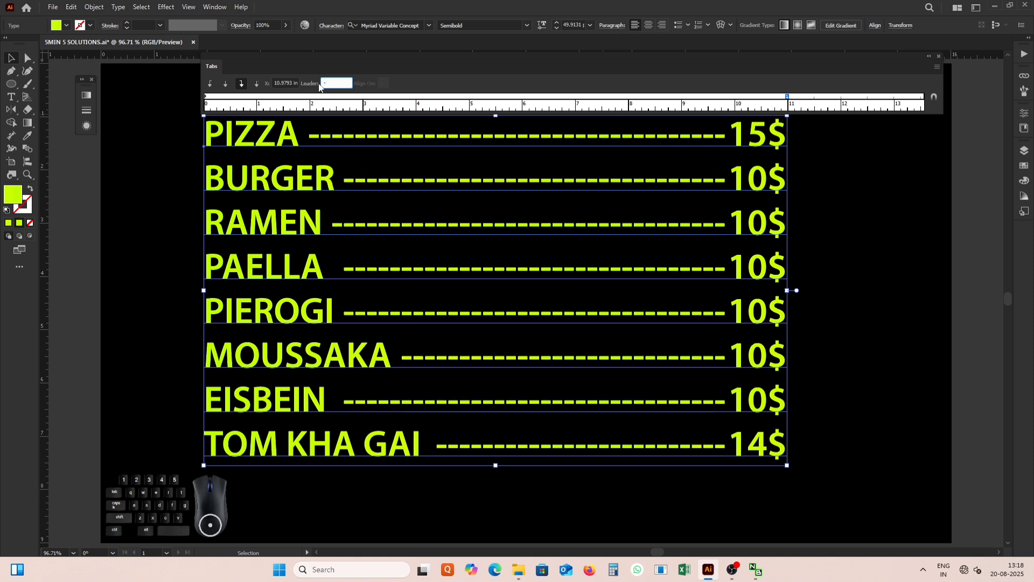
pyautogui.press('BackSpace')
pyautogui.press('Return')
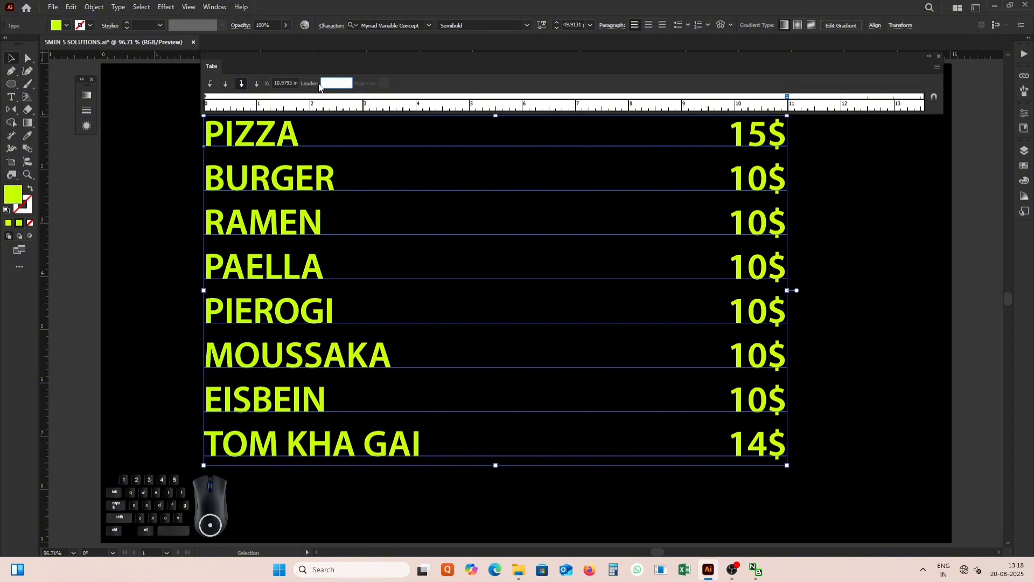
pyautogui.write('>')
pyautogui.press('Return')
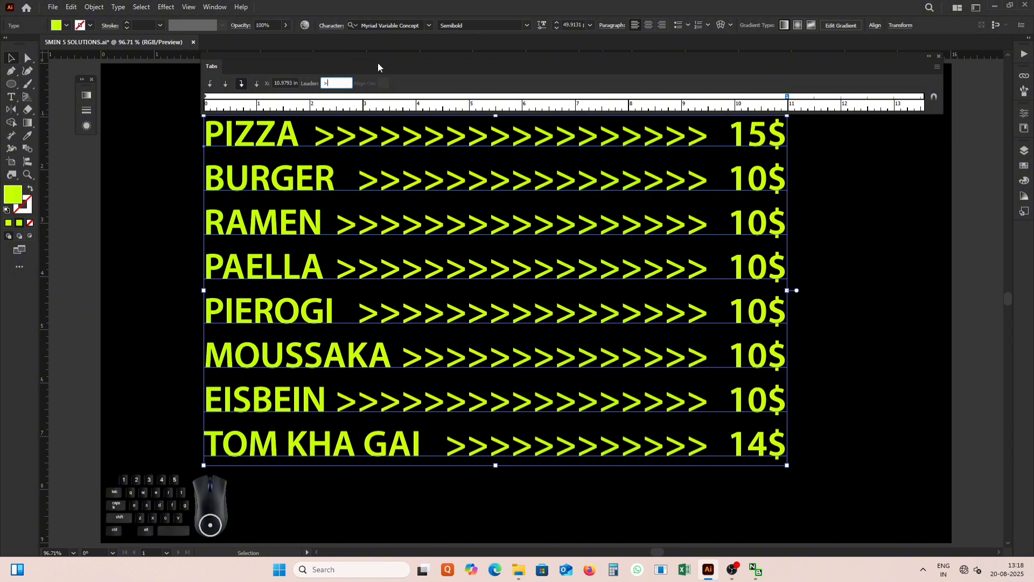
pyautogui.press('BackSpace')
pyautogui.write('.')
pyautogui.press('Return')
# Step: Move the menu text's right-justified tab stop to 9.375 in
pyautogui.doubleClick(280, 83)
pyautogui.write('10')
pyautogui.press('Return')
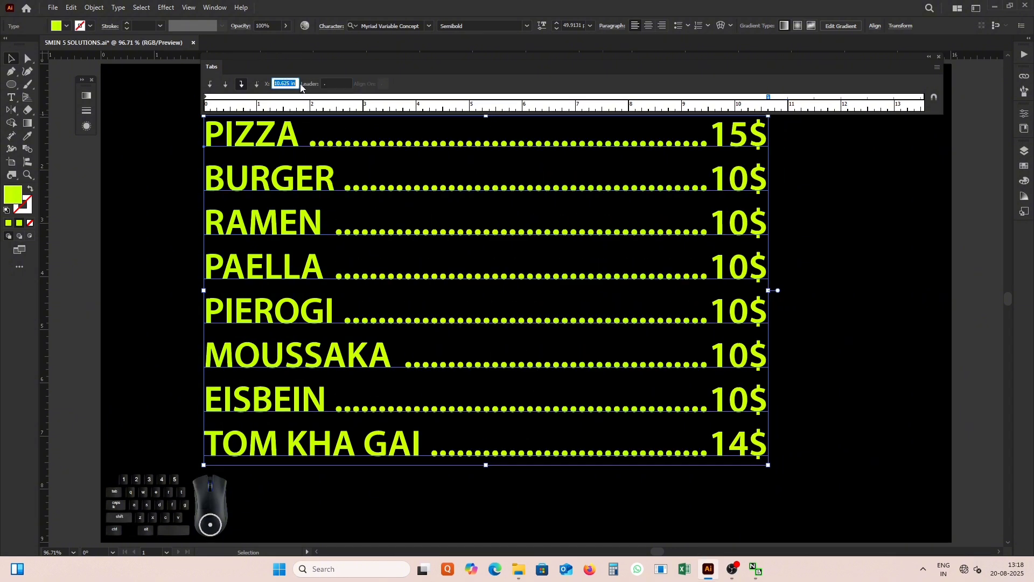
pyautogui.press('Down')
pyautogui.press('Down')
pyautogui.press('Down')
pyautogui.press('Down')
pyautogui.press('Down')
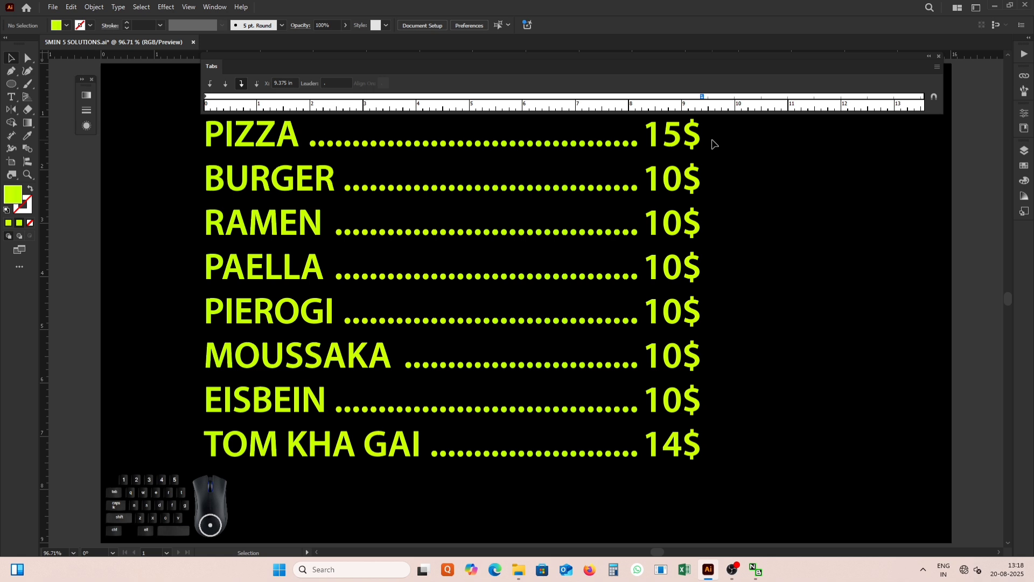
# Step: Test the tab leader by adding "subscribe" after TOM KHA GAI, and remove the added word
pyautogui.doubleClick(421, 448)
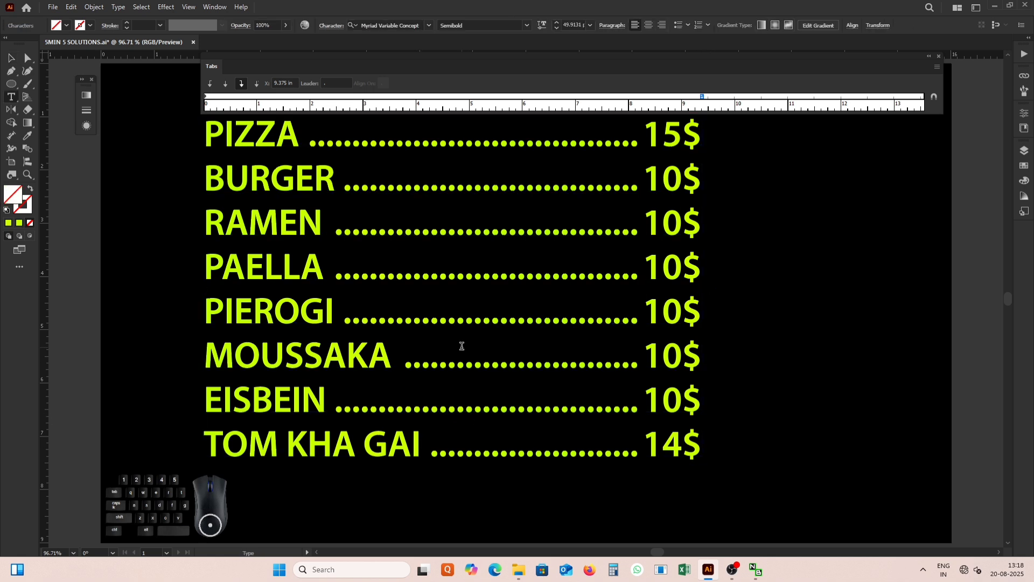
pyautogui.write('fidd')
pyautogui.press('BackSpace')
pyautogui.press('BackSpace')
pyautogui.press('BackSpace')
pyautogui.press('BackSpace')
pyautogui.write('subscribe')
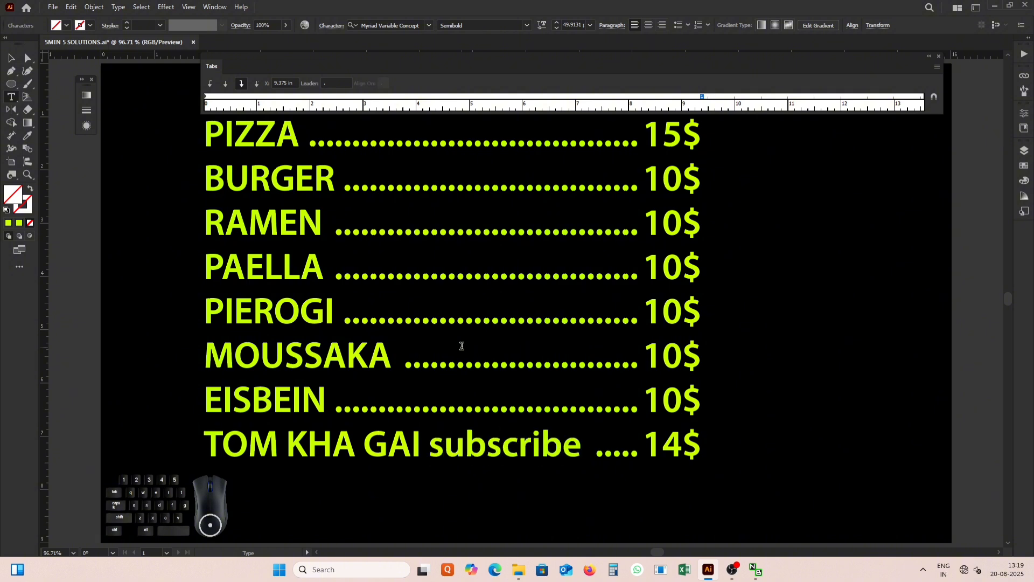
pyautogui.press('BackSpace')
pyautogui.press('BackSpace')
pyautogui.press('BackSpace')
pyautogui.press('BackSpace')
pyautogui.press('BackSpace')
pyautogui.press('BackSpace')
pyautogui.press('BackSpace')
pyautogui.press('BackSpace')
pyautogui.press('BackSpace')
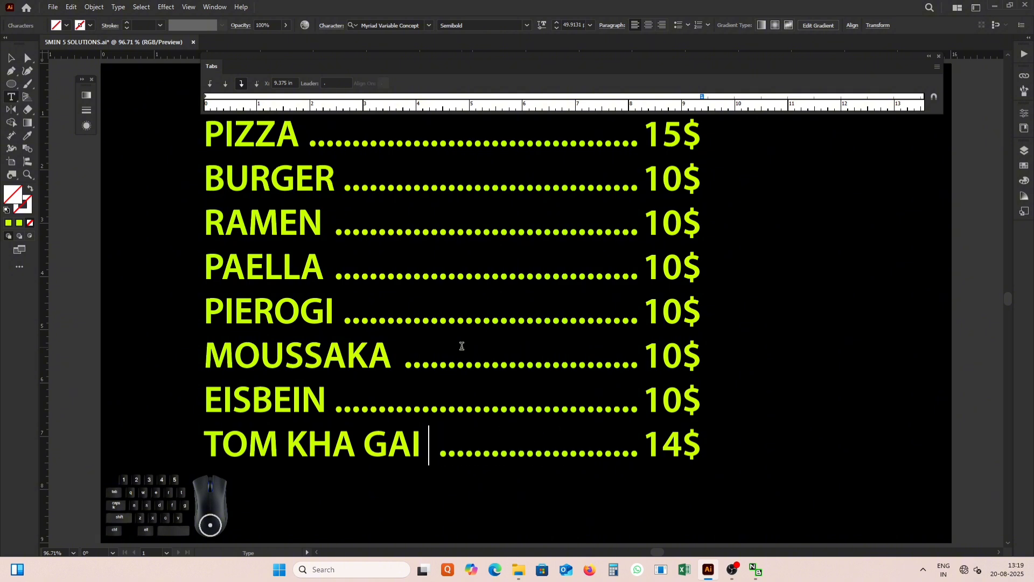
pyautogui.press('BackSpace')
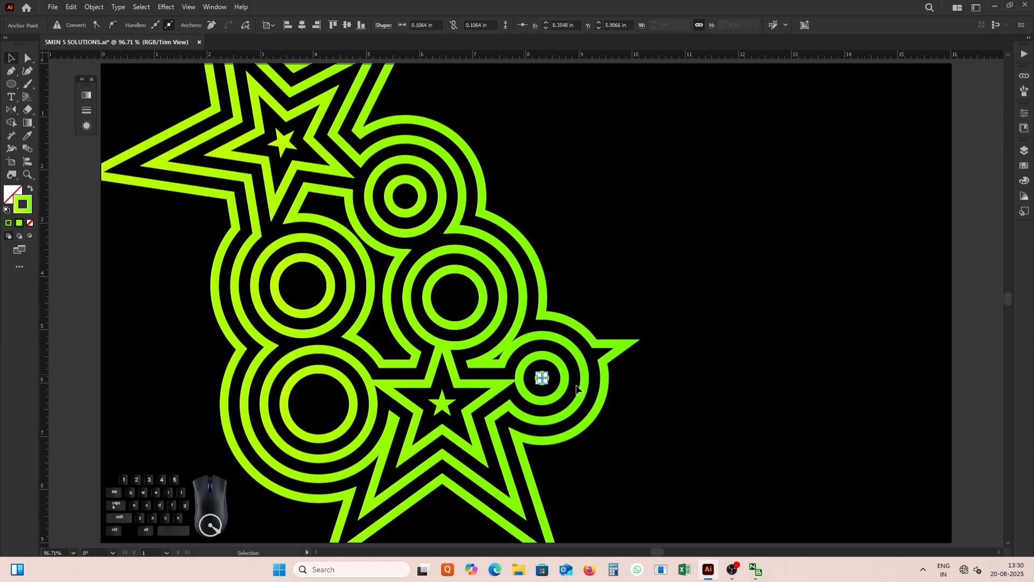
# Step: Try moving the small innermost circle across the merged star-and-circle line artwork toward its left edge
pyautogui.click(544, 379)
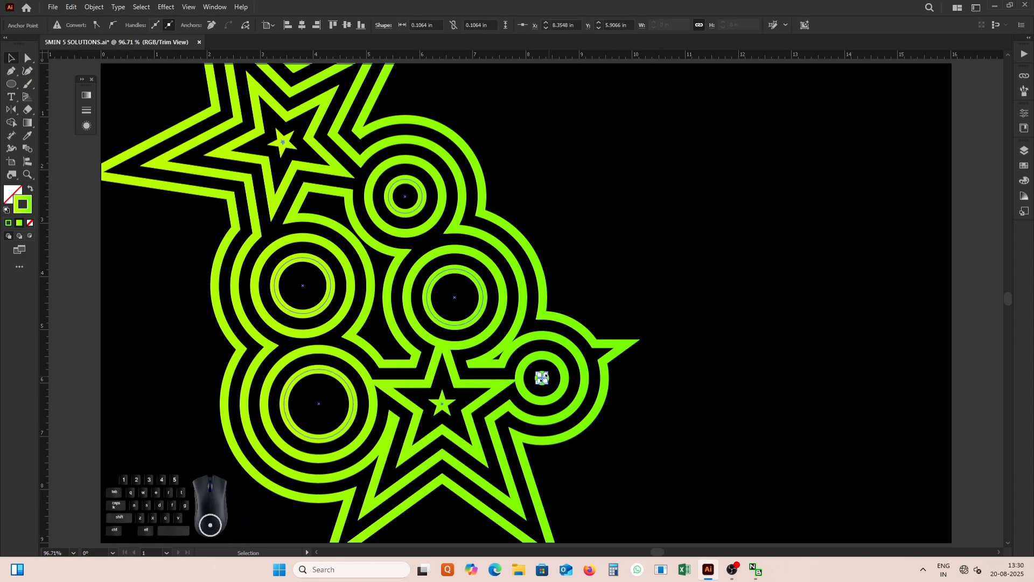
pyautogui.moveTo(542, 378); pyautogui.dragTo(203, 268)
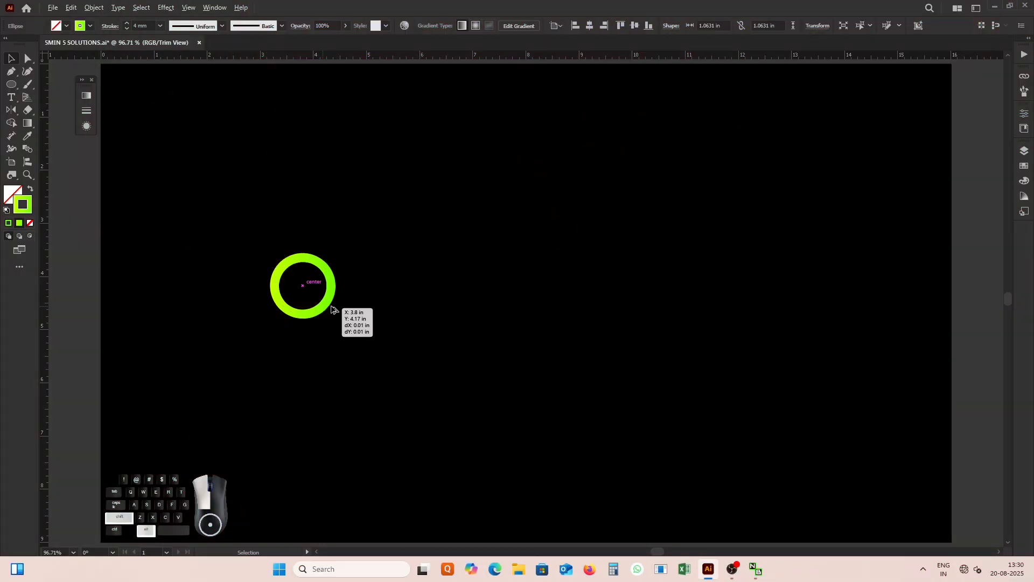
# Step: Duplicate the green ring about 2.52 in horizontally to the right, and show the Appearance properties of both rings
pyautogui.moveTo(334, 310); pyautogui.dragTo(457, 310)
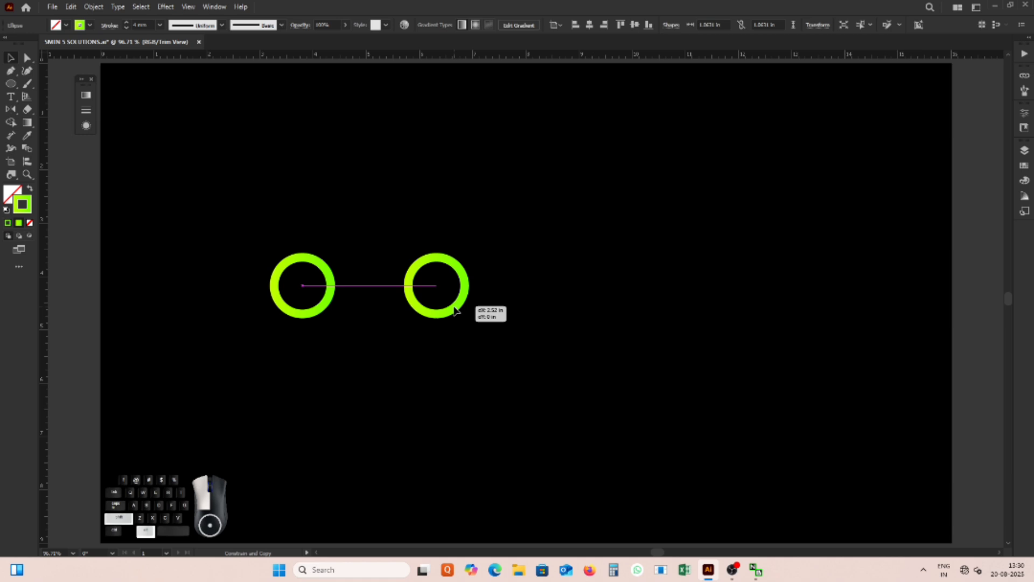
pyautogui.moveTo(457, 310); pyautogui.dragTo(457, 310)
pyautogui.moveTo(234, 238); pyautogui.dragTo(515, 373)
pyautogui.click(85, 128)
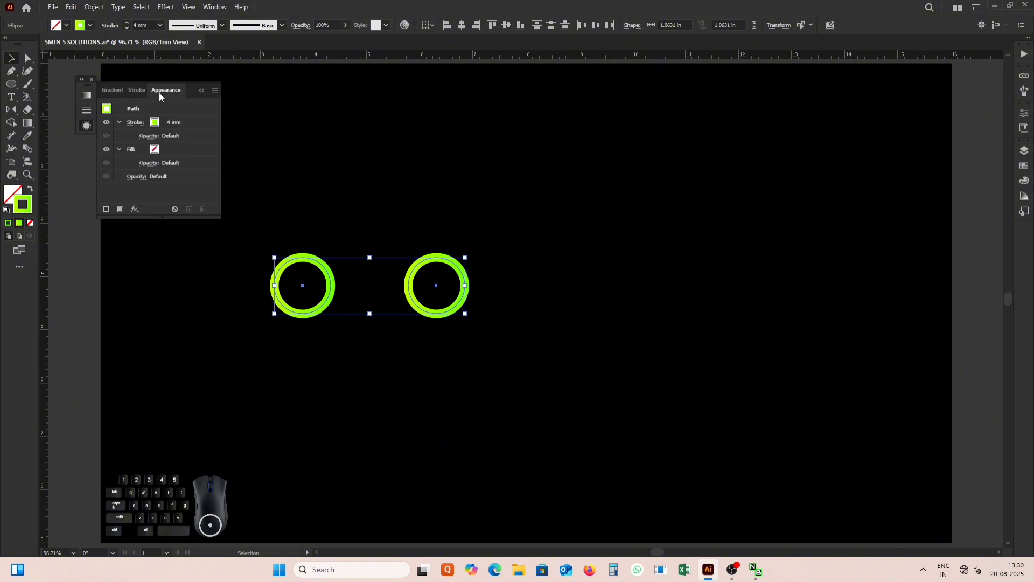
pyautogui.click(249, 102)
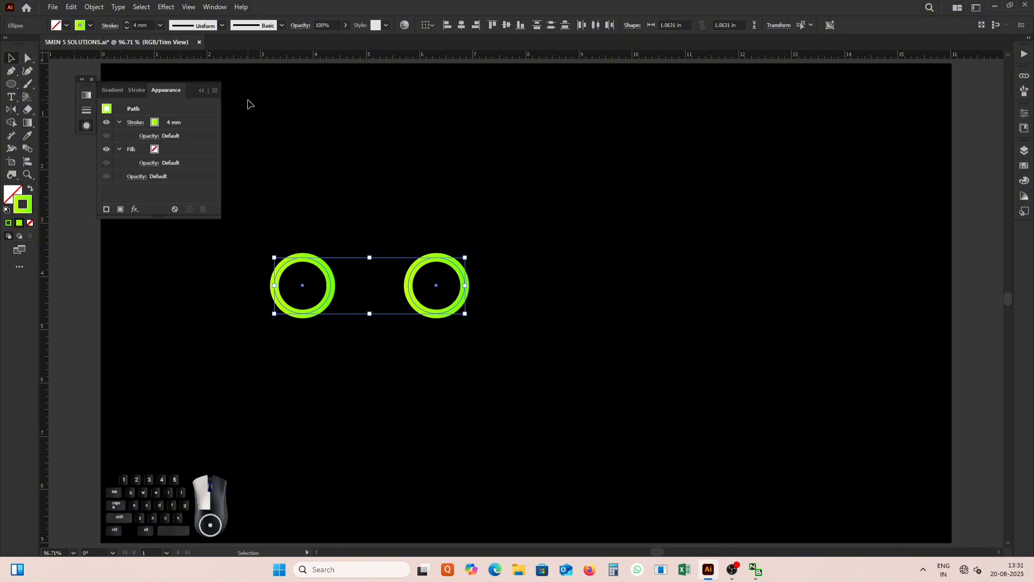
# Step: Reselect both green rings and display their Appearance properties
pyautogui.click(201, 90)
pyautogui.click(215, 7)
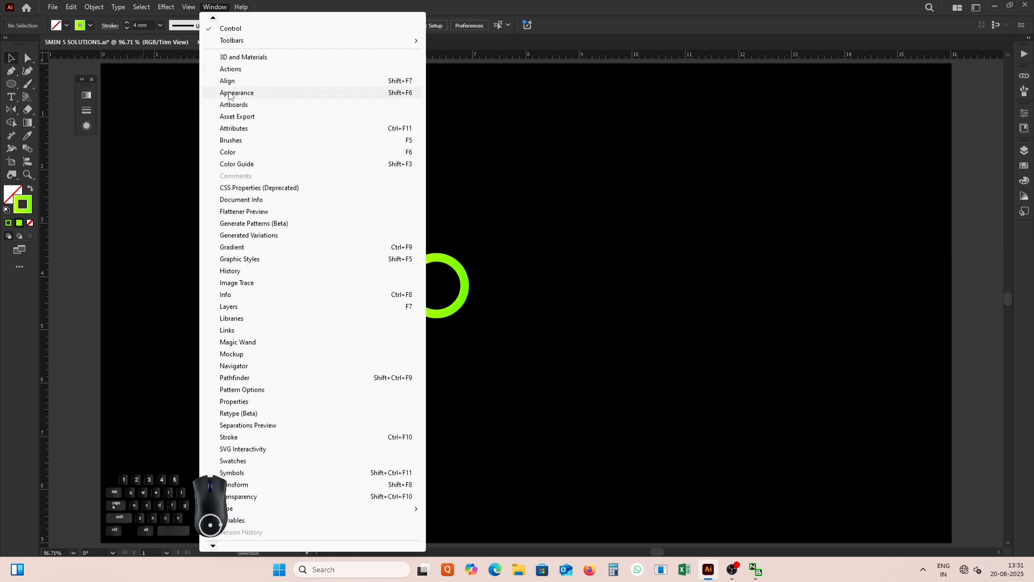
pyautogui.click(212, 10)
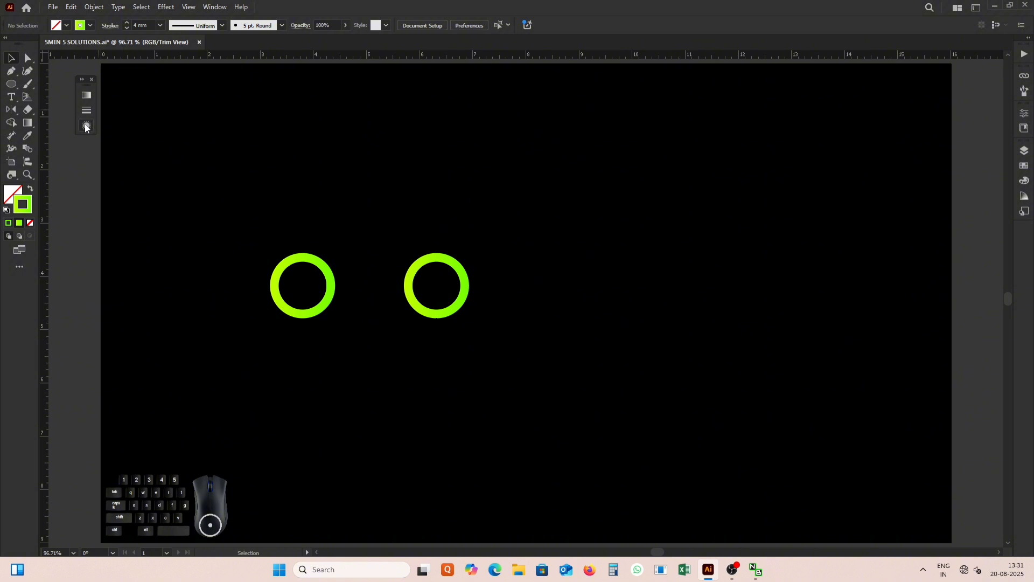
pyautogui.moveTo(535, 240); pyautogui.dragTo(201, 348)
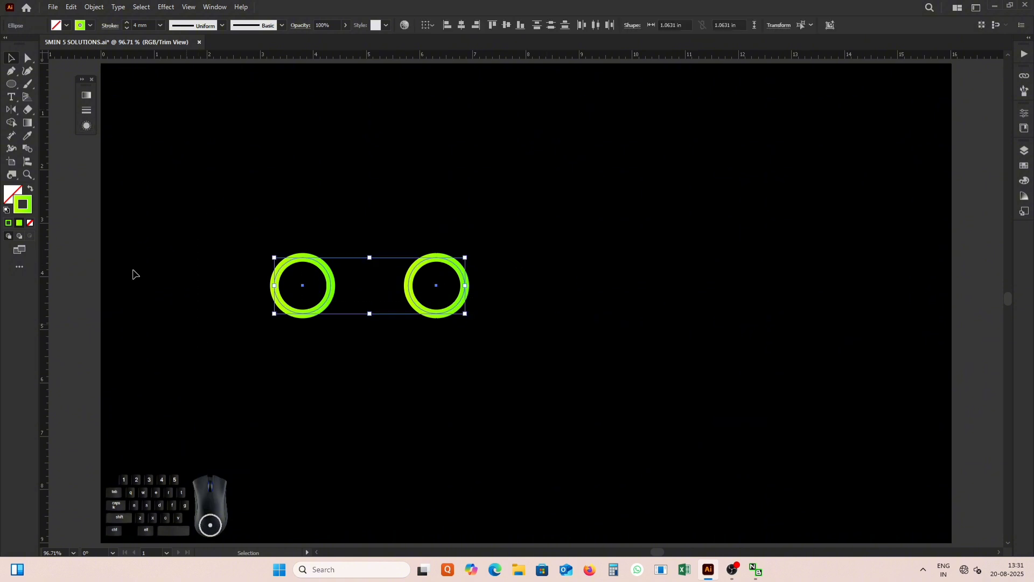
pyautogui.click(86, 126)
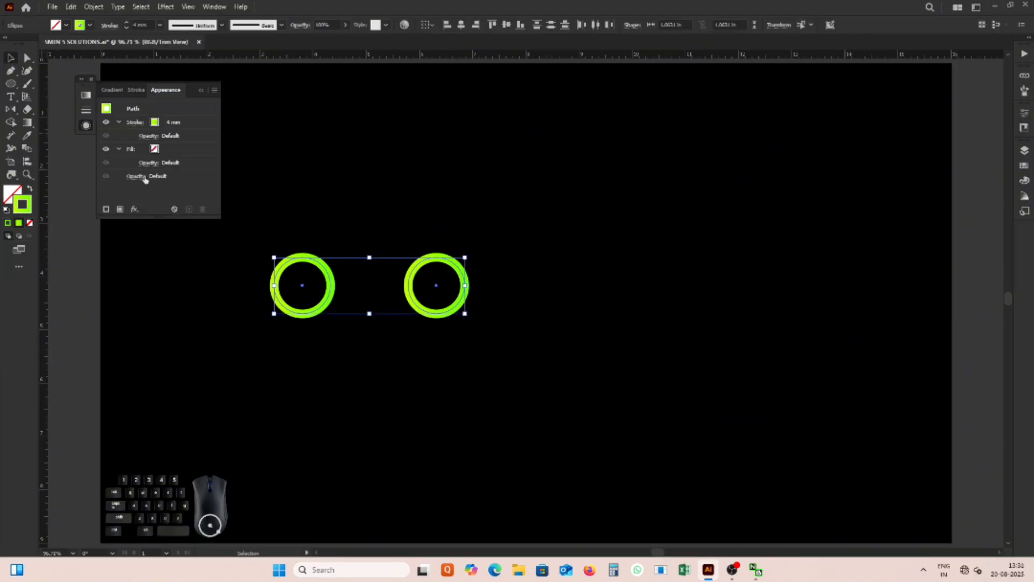
# Step: Add a second stroke to both rings and apply an Offset Path effect of 0.375 in to it
pyautogui.click(108, 211)
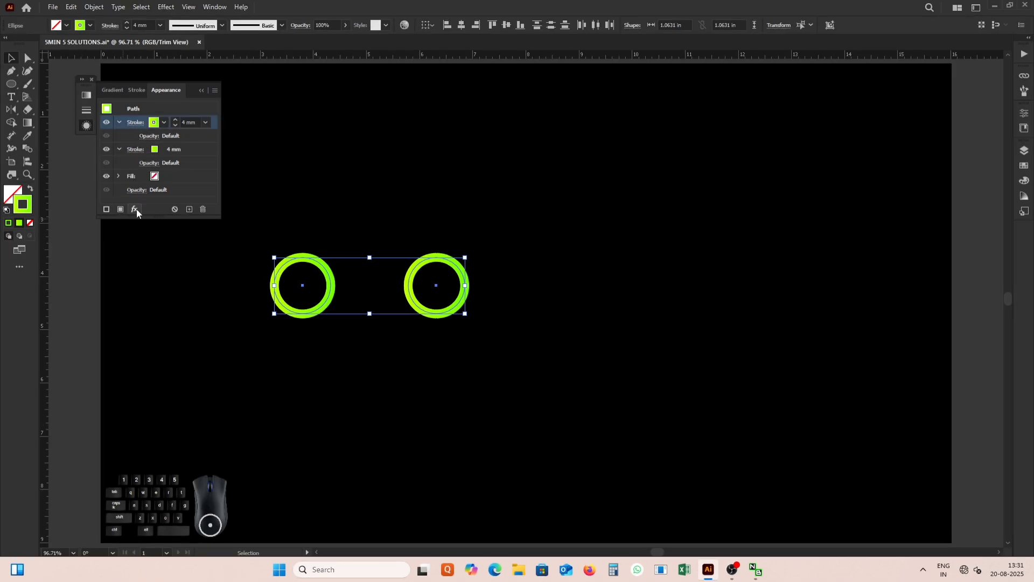
pyautogui.click(136, 210)
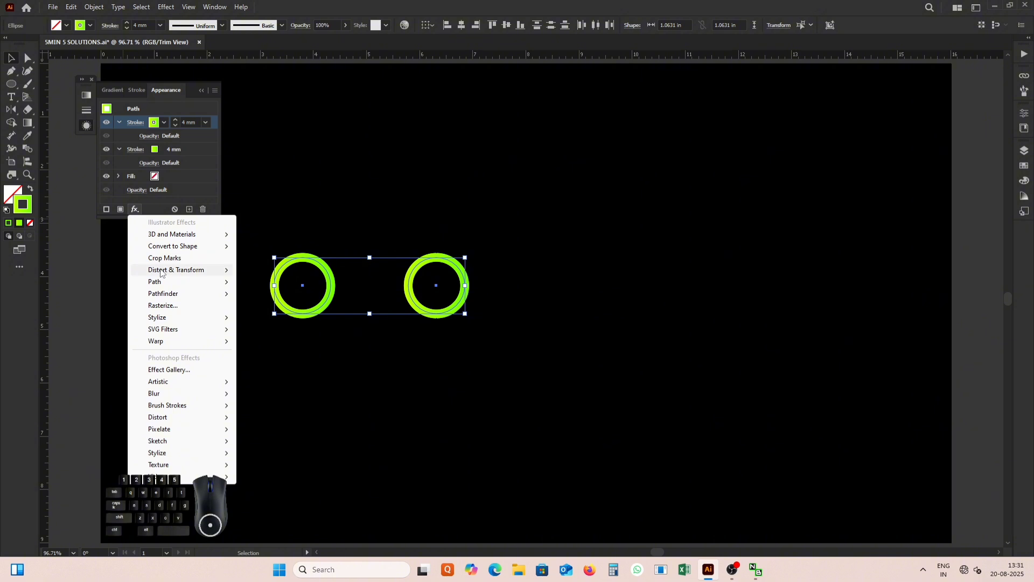
pyautogui.moveTo(159, 284)
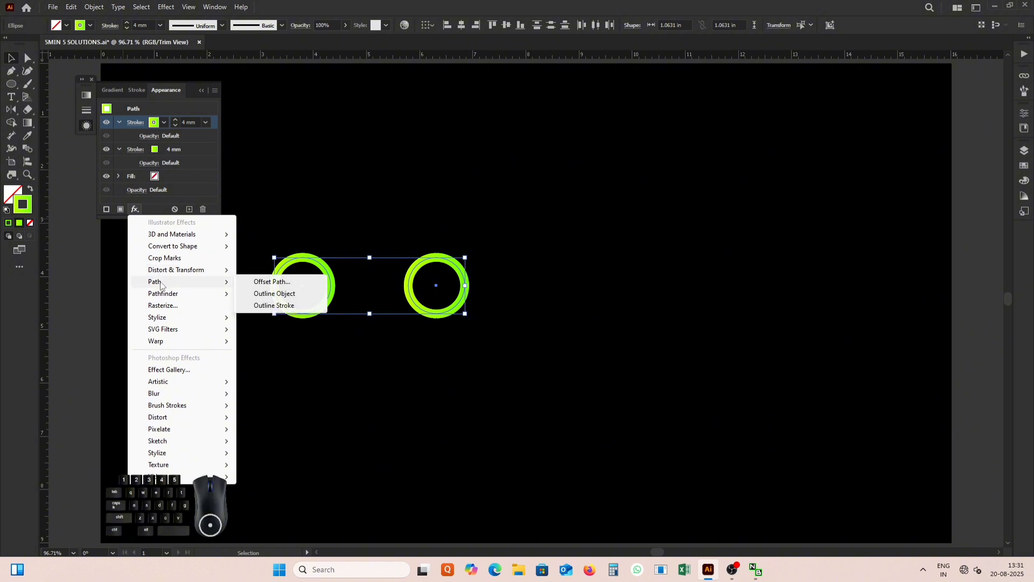
pyautogui.click(268, 282)
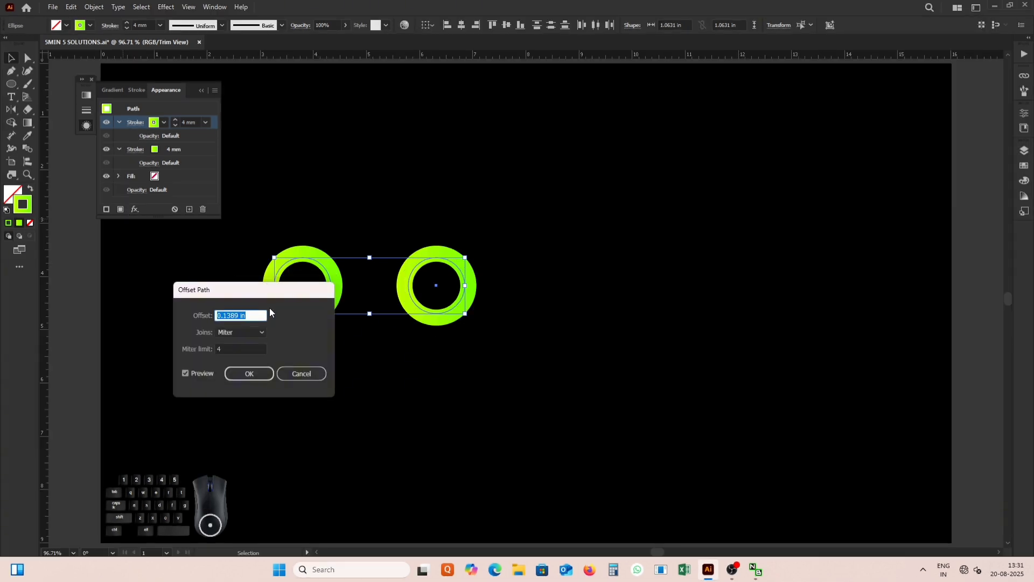
pyautogui.press('Up')
pyautogui.press('Up')
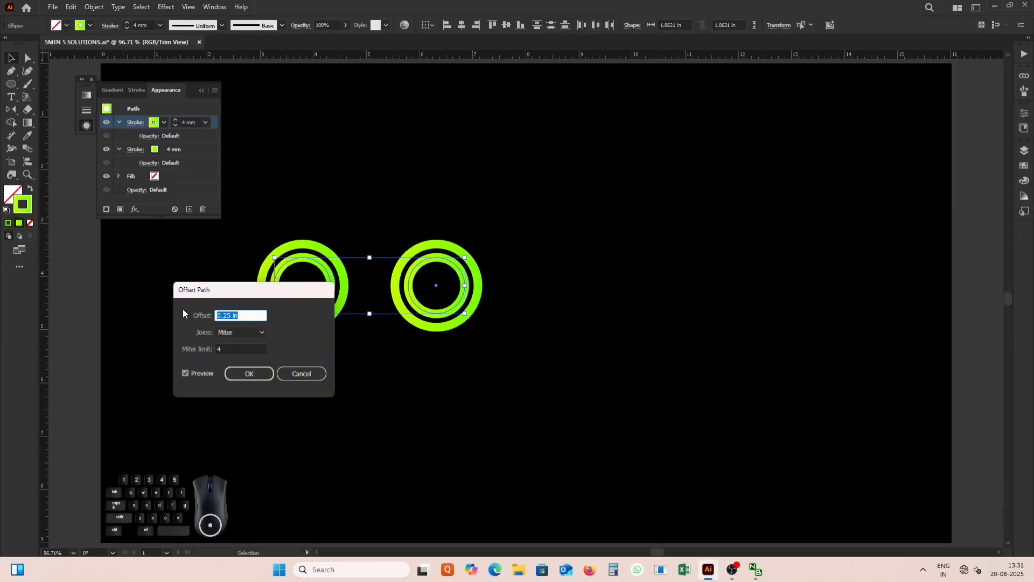
pyautogui.click(248, 373)
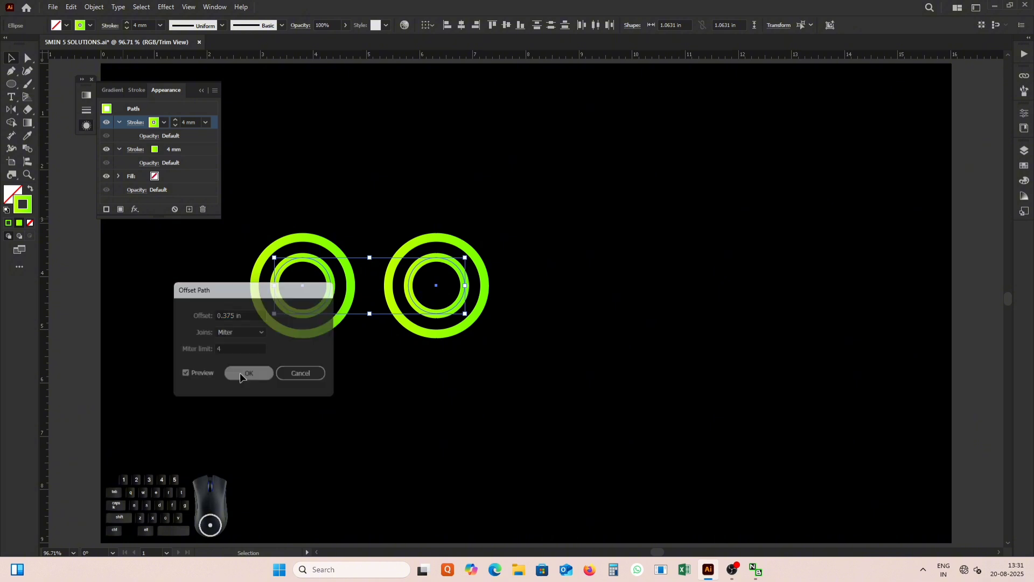
# Step: Add a third stroke to both rings with an Offset Path effect of 0.75 in
pyautogui.click(107, 209)
pyautogui.click(135, 209)
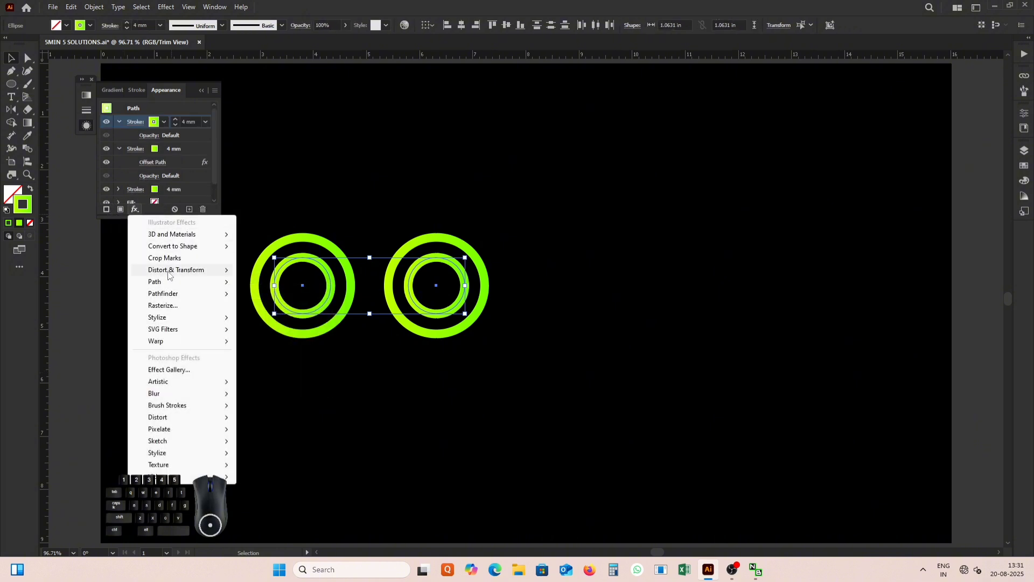
pyautogui.moveTo(156, 281)
pyautogui.click(272, 282)
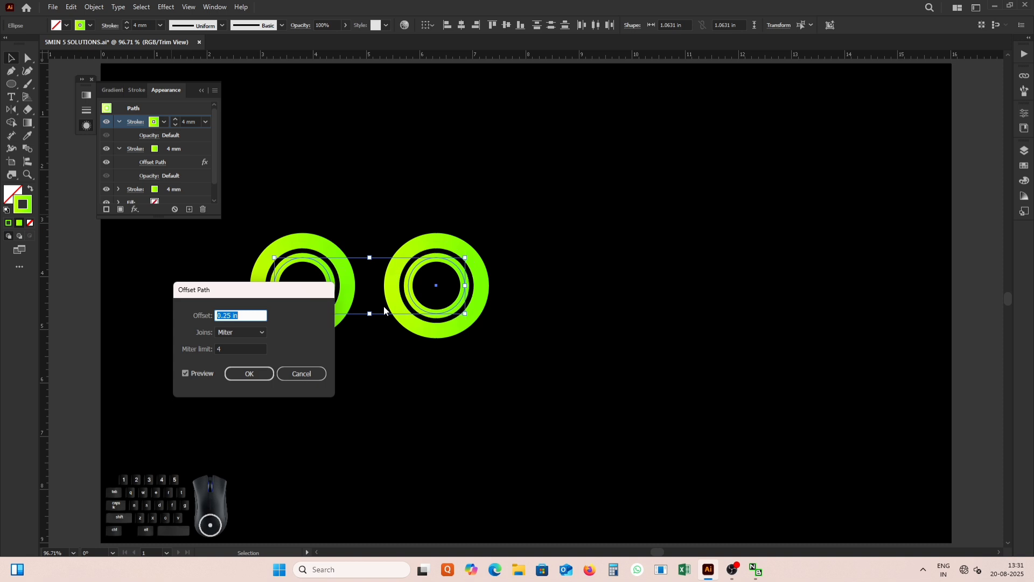
pyautogui.press('Up')
pyautogui.press('Up')
pyautogui.press('Up')
pyautogui.press('Up')
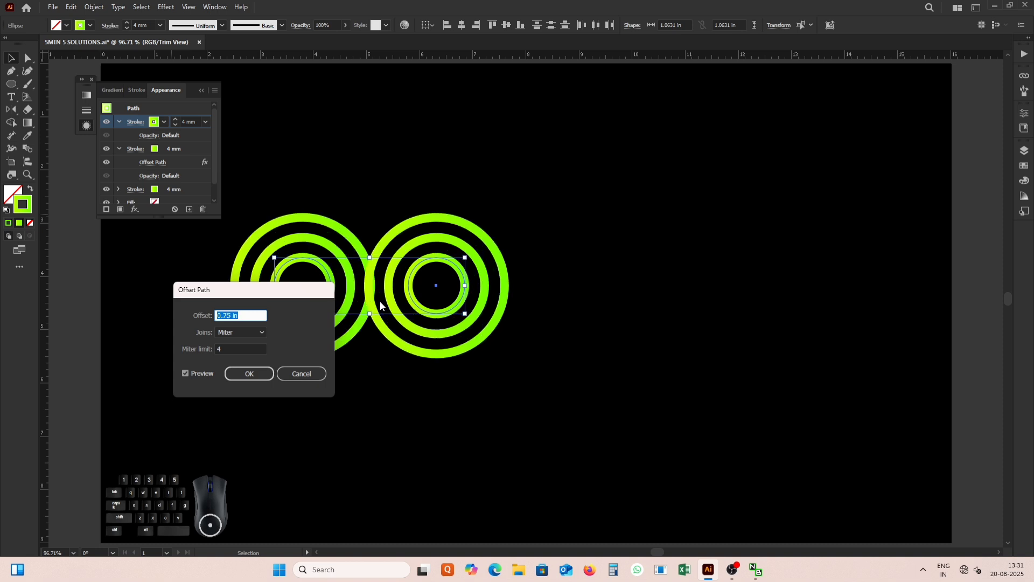
pyautogui.click(240, 374)
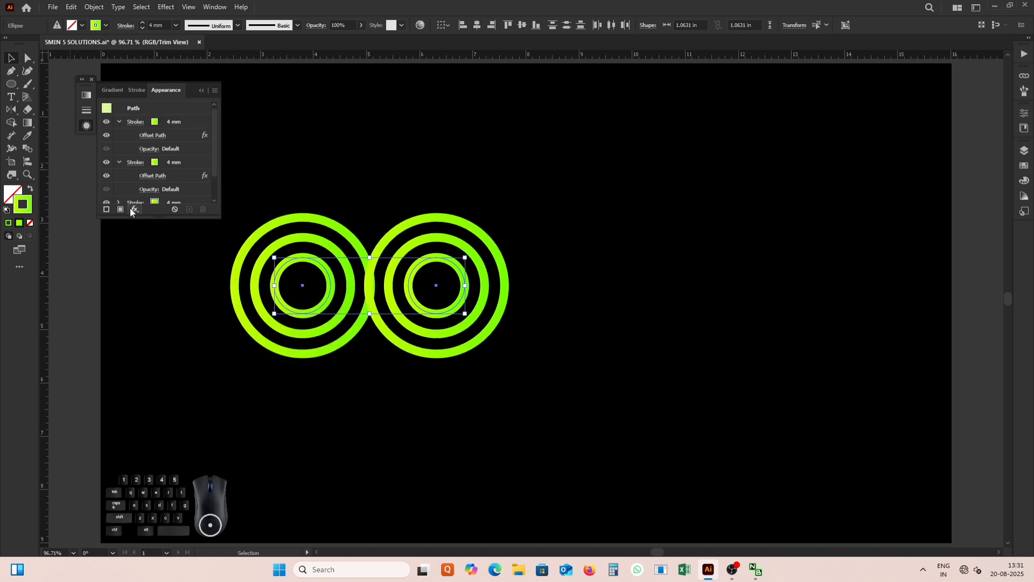
# Step: Add a fourth stroke to both rings with an Offset Path effect of 1.125 in, and collapse the Appearance properties
pyautogui.click(107, 209)
pyautogui.click(134, 209)
pyautogui.moveTo(156, 281)
pyautogui.click(272, 281)
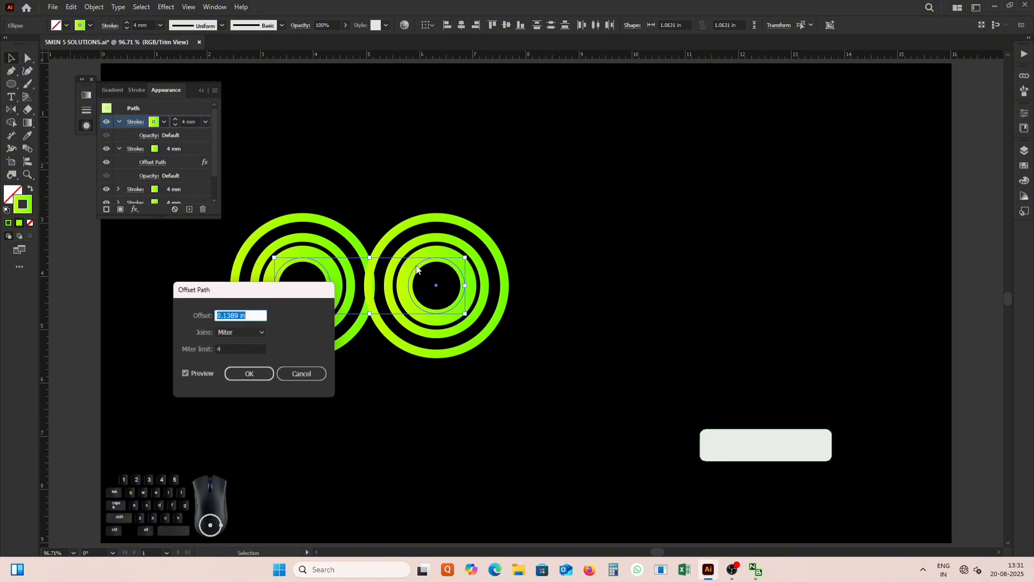
pyautogui.press('Up')
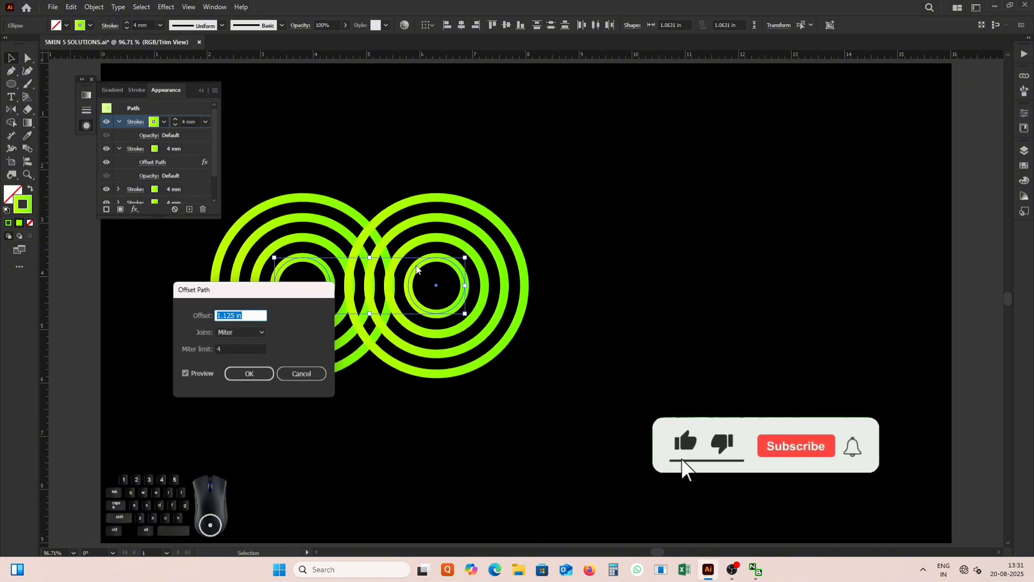
pyautogui.click(244, 373)
pyautogui.click(201, 90)
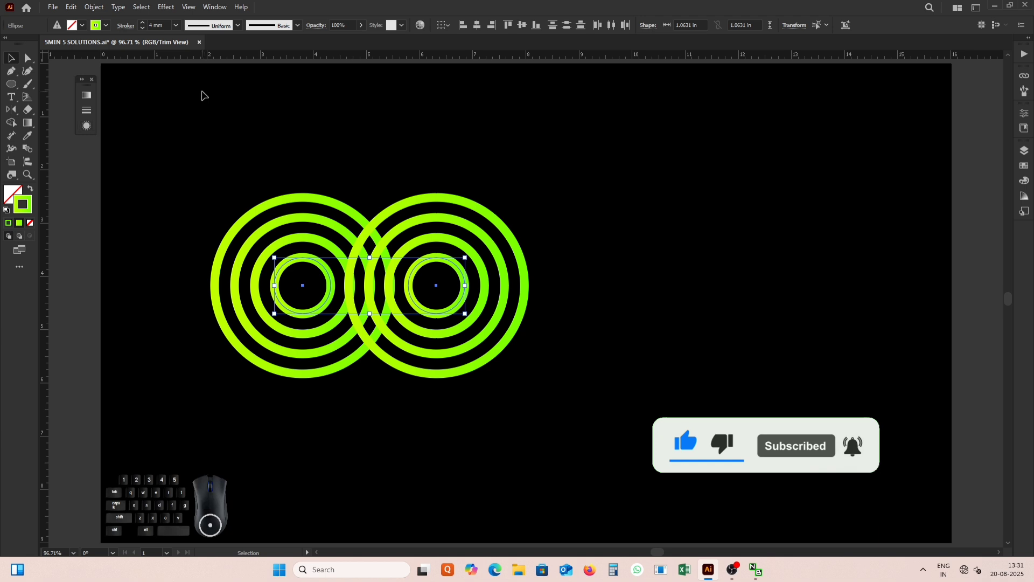
# Step: Make a compound path from the two sets of concentric rings to merge their overlapping lines, and deselect it
pyautogui.click(95, 7)
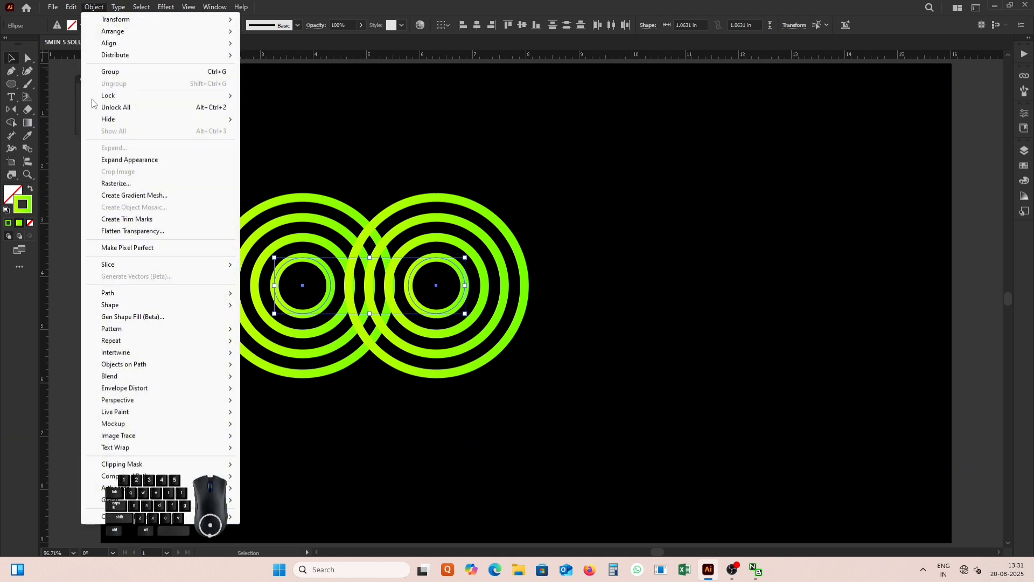
pyautogui.moveTo(229, 477)
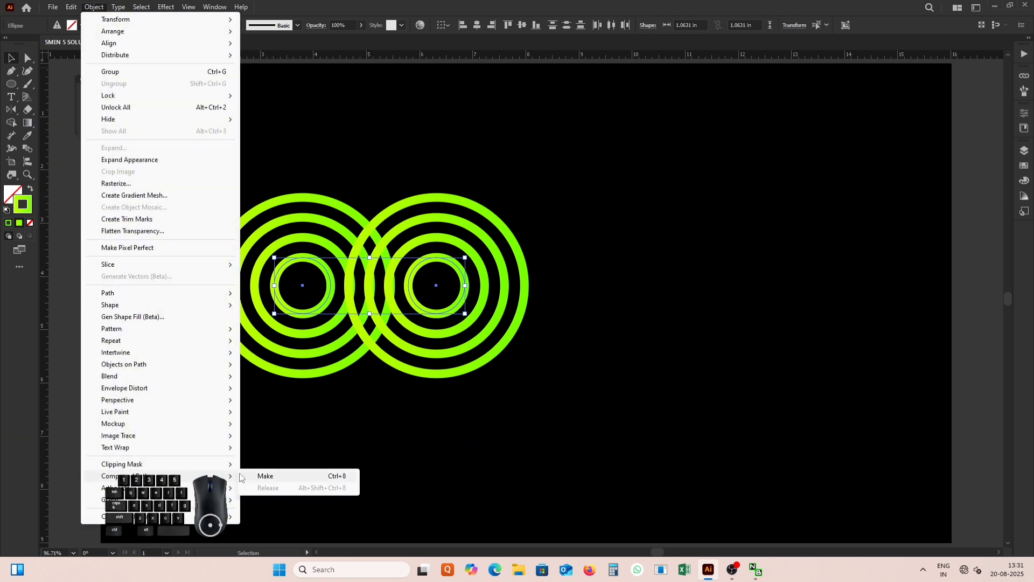
pyautogui.click(283, 476)
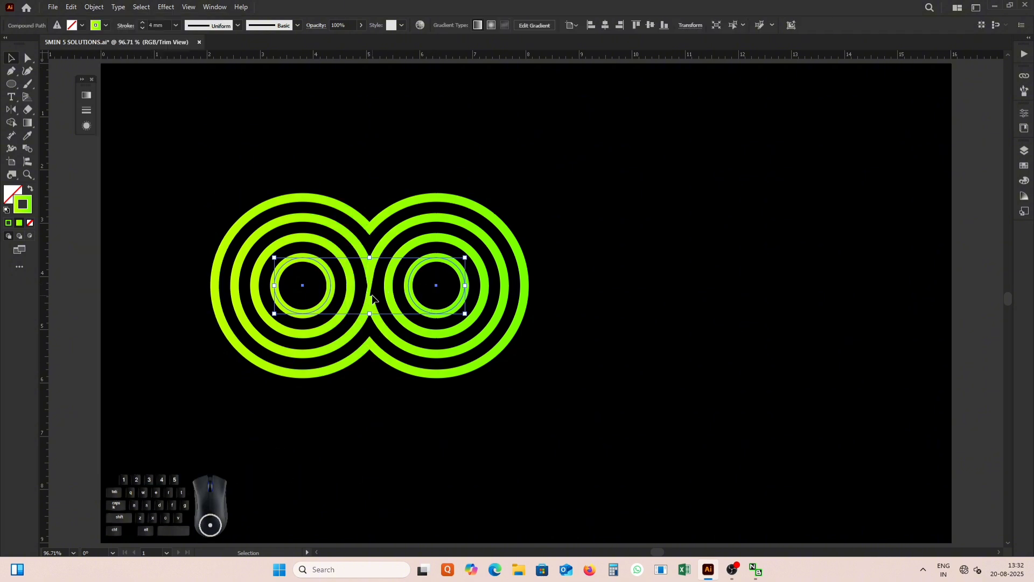
pyautogui.click(559, 293)
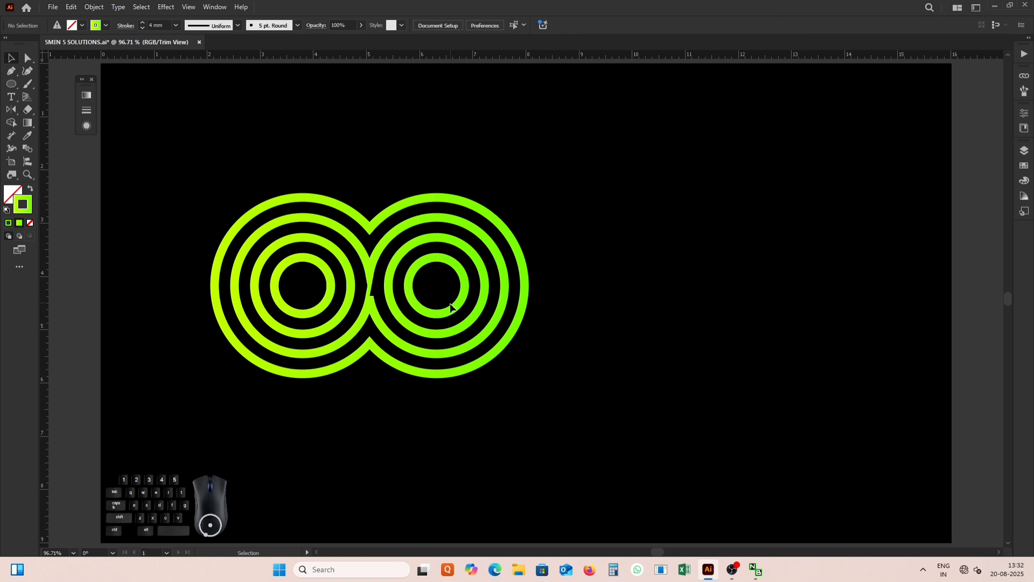
# Step: Directly select the right-hand inner circle of the compound path and move it slightly left toward the other circle
pyautogui.click(411, 284)
pyautogui.click(63, 106)
pyautogui.click(28, 58)
pyautogui.click(412, 275)
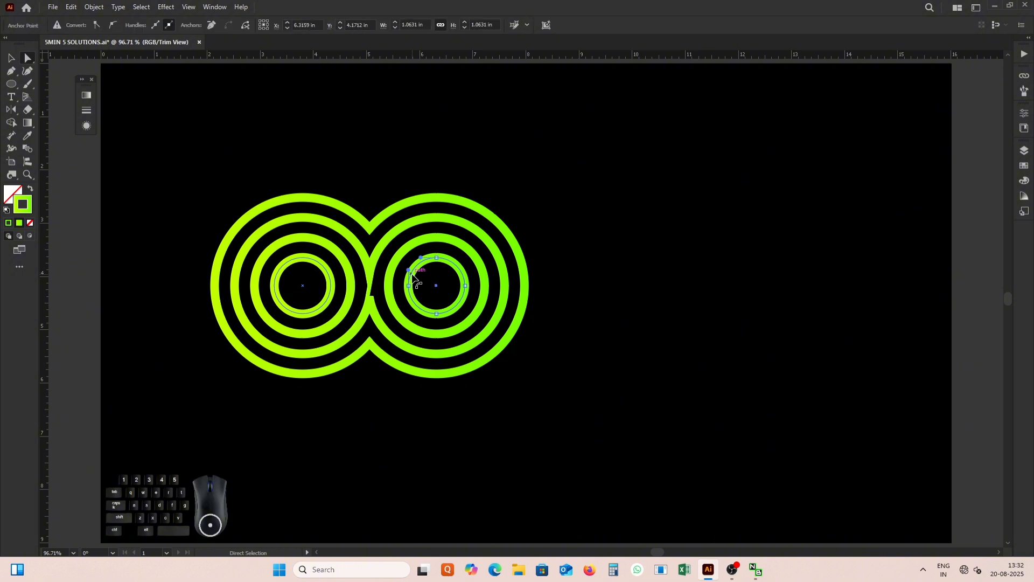
pyautogui.press('v')
pyautogui.moveTo(441, 288); pyautogui.dragTo(425, 288)
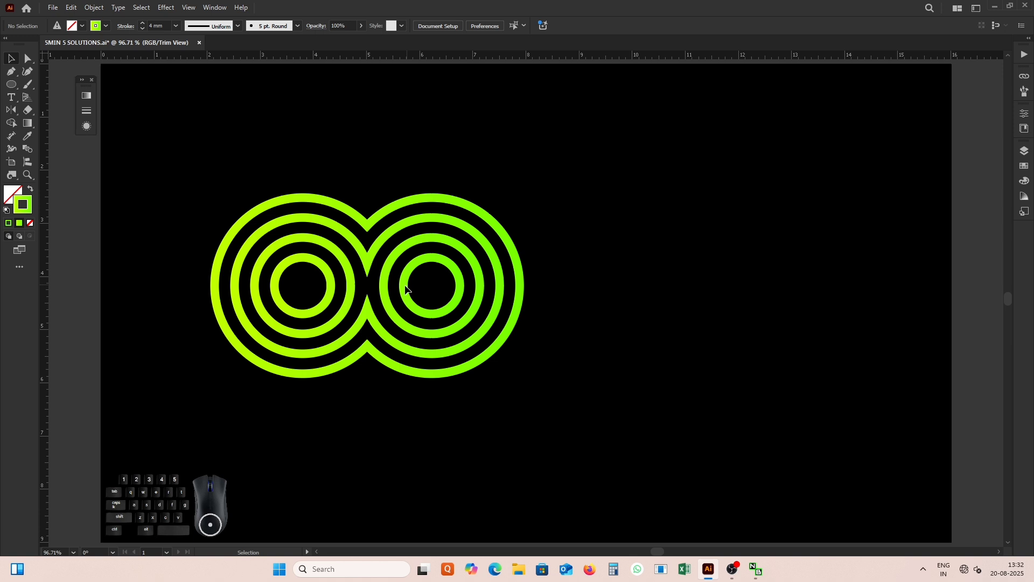
# Step: Isolate the compound path and place small circles above, to the right and at the lower left of the merged rings, the last about 0.34 in wide
pyautogui.click(405, 290)
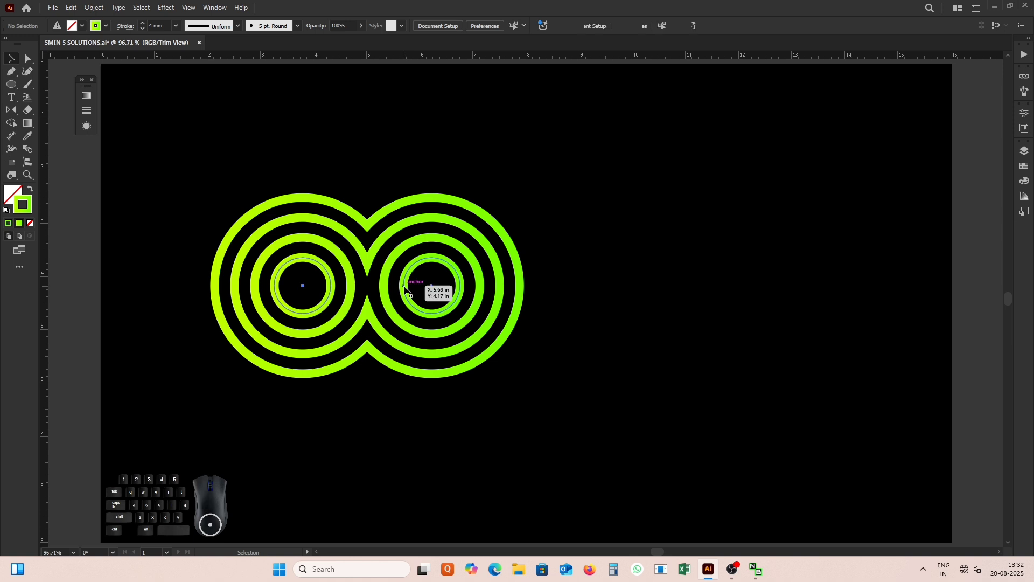
pyautogui.doubleClick(405, 289)
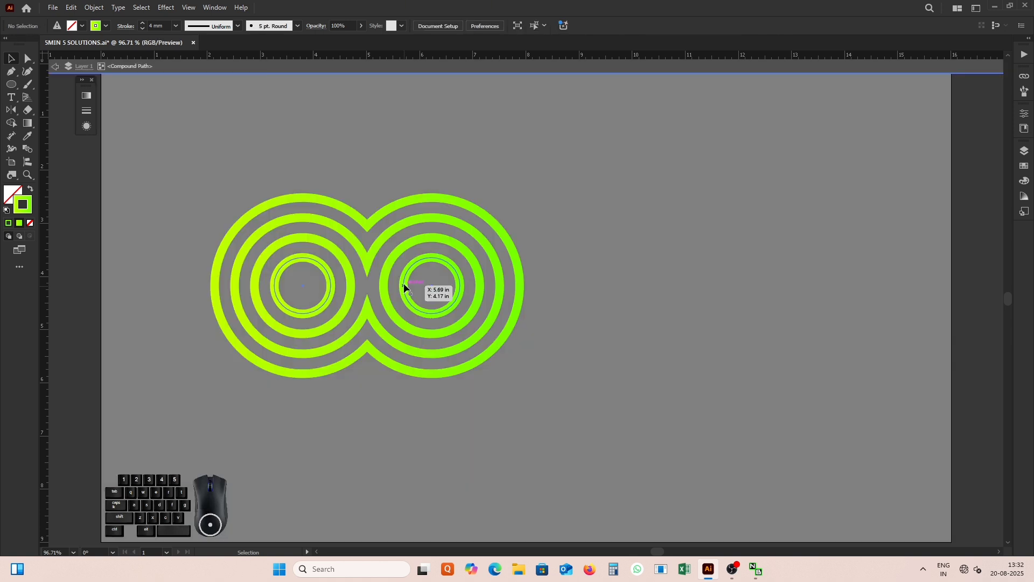
pyautogui.click(13, 86)
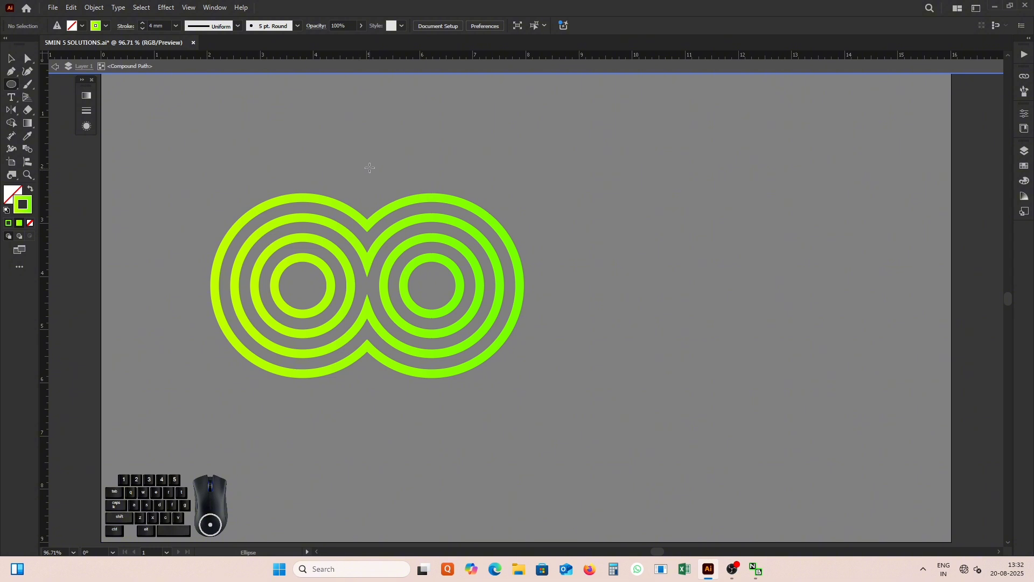
pyautogui.moveTo(370, 168); pyautogui.dragTo(375, 173)
pyautogui.moveTo(536, 327)
pyautogui.mouseDown()
pyautogui.moveTo(562, 349)
pyautogui.moveTo(492, 314)
pyautogui.moveTo(568, 249)
pyautogui.mouseUp()
pyautogui.press('v')
pyautogui.press('l')
pyautogui.moveTo(297, 427)
pyautogui.mouseDown()
pyautogui.moveTo(313, 442)
pyautogui.moveTo(238, 364)
pyautogui.mouseUp()
pyautogui.press('v')
# Step: Switch from the Ellipse tool to another shape tool and draw two small shapes, one below the central rings and one above the left rings
pyautogui.click(14, 87)
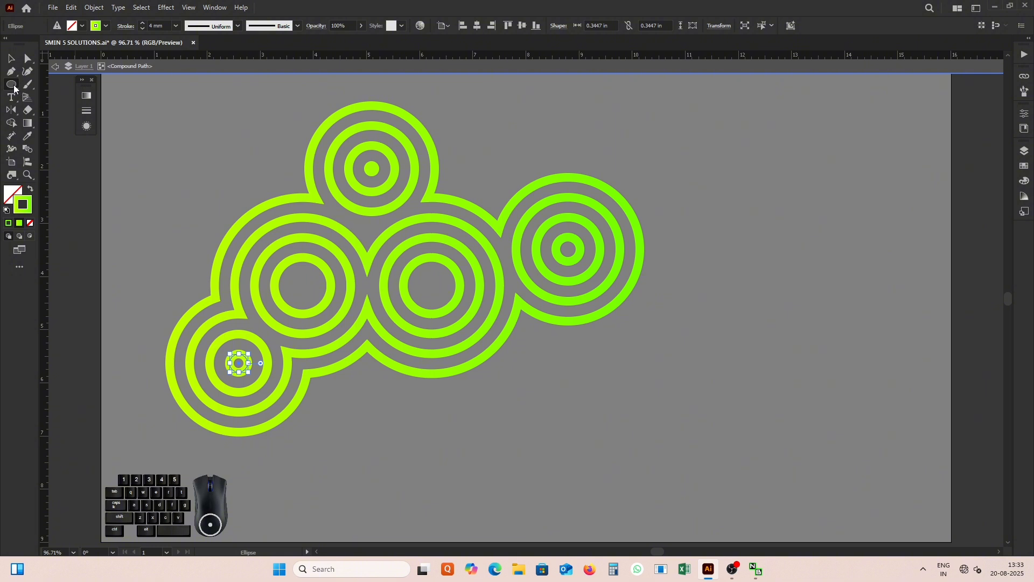
pyautogui.keyDown('alt'); pyautogui.click(14, 86); pyautogui.keyUp('alt')
pyautogui.keyDown('alt'); pyautogui.click(14, 86); pyautogui.keyUp('alt')
pyautogui.moveTo(381, 383)
pyautogui.mouseDown()
pyautogui.moveTo(395, 385)
pyautogui.moveTo(387, 362)
pyautogui.mouseUp()
pyautogui.moveTo(267, 124); pyautogui.dragTo(270, 131)
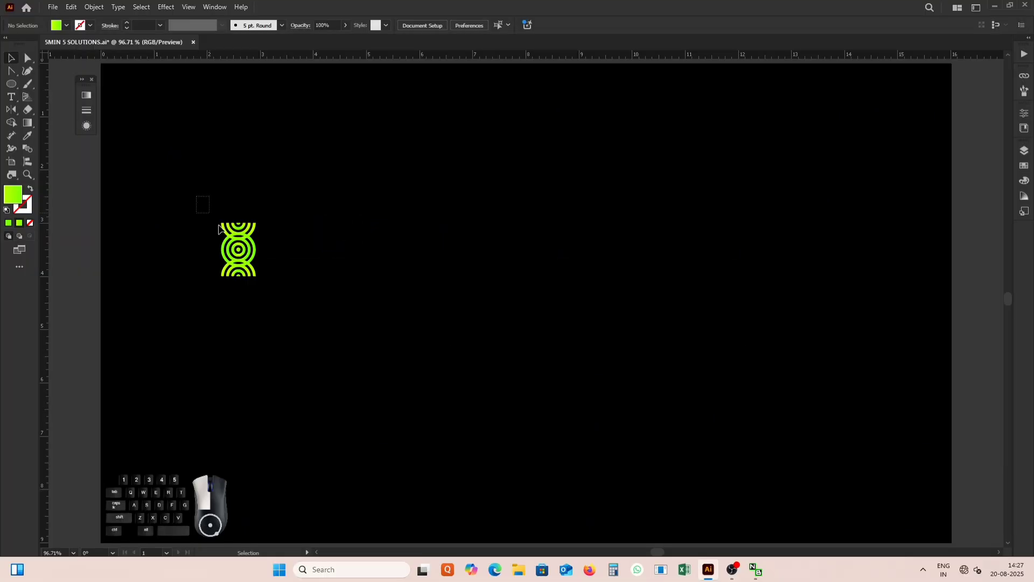
# Step: Enlarge the concentric-circle tile to about 1.11 × 1.71 in and stack a duplicate directly below it
pyautogui.moveTo(196, 196); pyautogui.dragTo(282, 314)
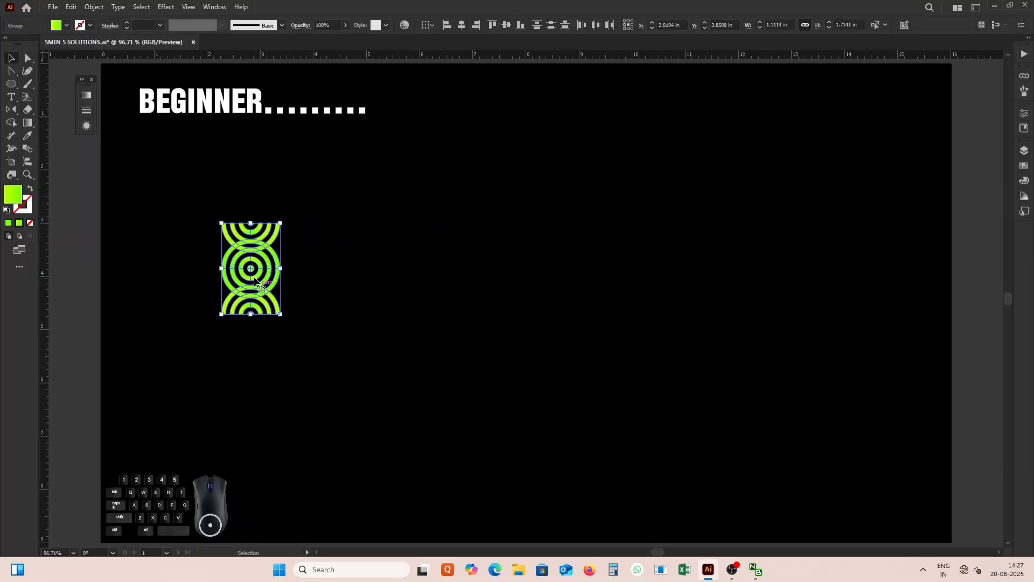
pyautogui.moveTo(255, 280); pyautogui.dragTo(237, 293)
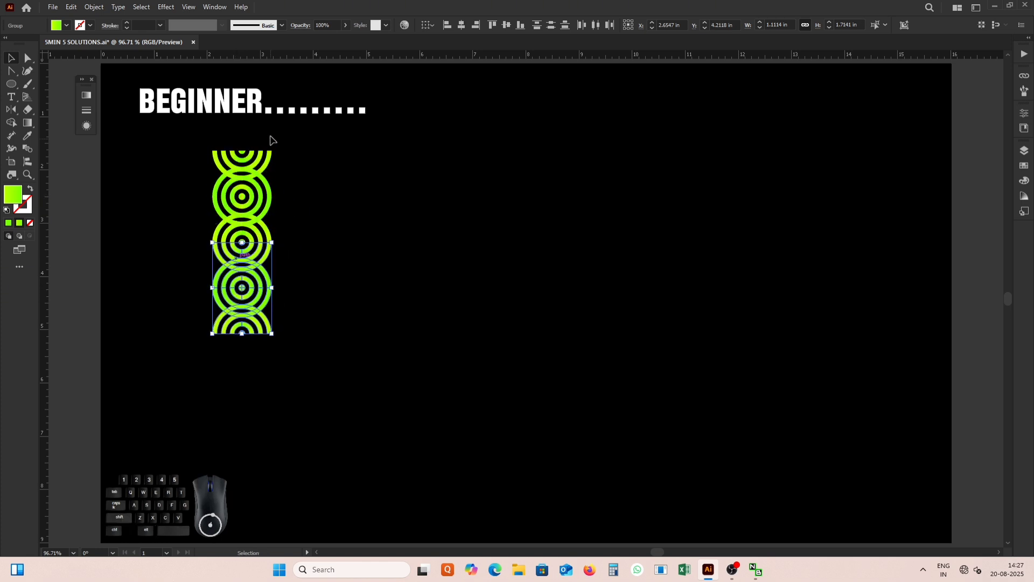
# Step: Try extending the stacked tiles into a grid by duplicating the column to the right, and undo all the duplicates
pyautogui.moveTo(286, 144); pyautogui.dragTo(221, 323)
pyautogui.moveTo(261, 259); pyautogui.dragTo(373, 261)
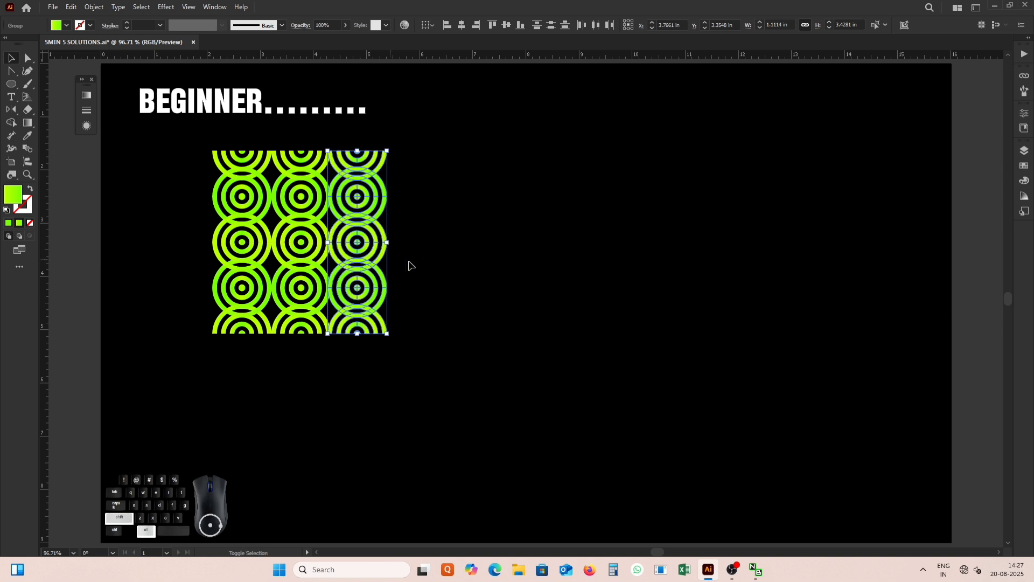
pyautogui.hotkey('ctrl', 'z')
pyautogui.hotkey('ctrl', 'z')
pyautogui.hotkey('ctrl', 'z')
pyautogui.hotkey('ctrl', 'z')
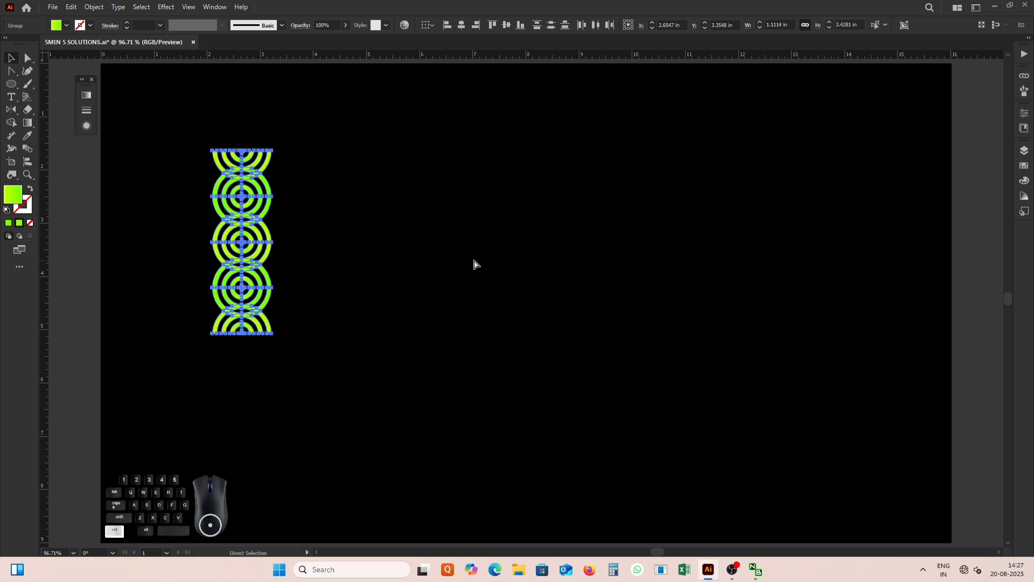
pyautogui.hotkey('ctrl', 'z')
# Step: Select all pieces of the single concentric-circle tile and group them
pyautogui.click(344, 245)
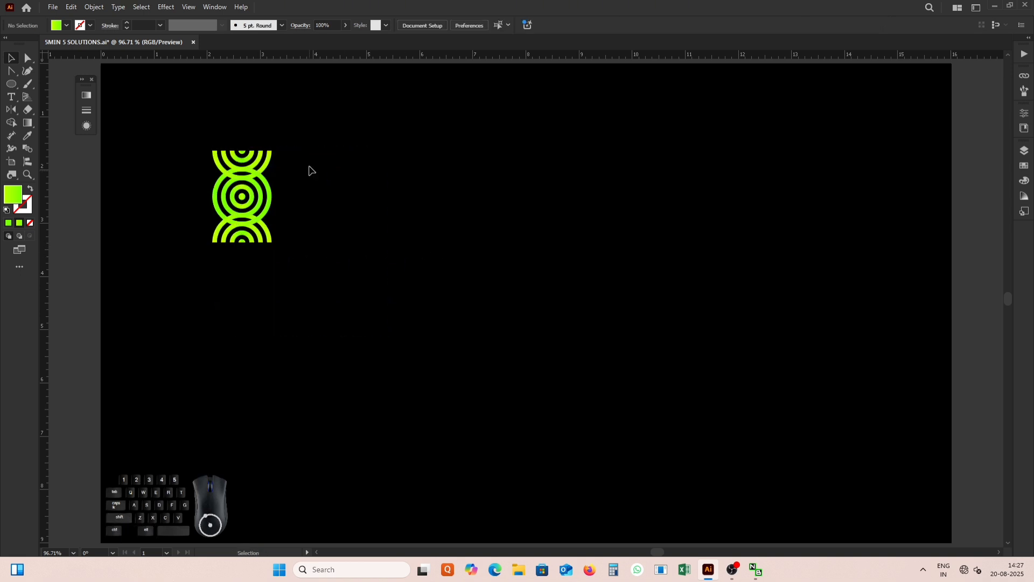
pyautogui.moveTo(308, 140); pyautogui.dragTo(189, 276)
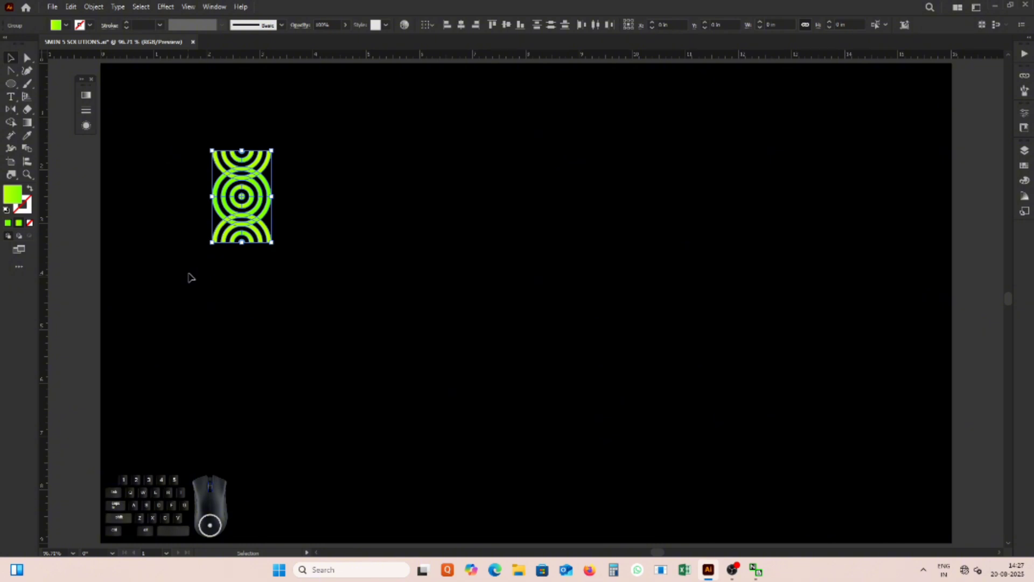
pyautogui.press('ctrl')
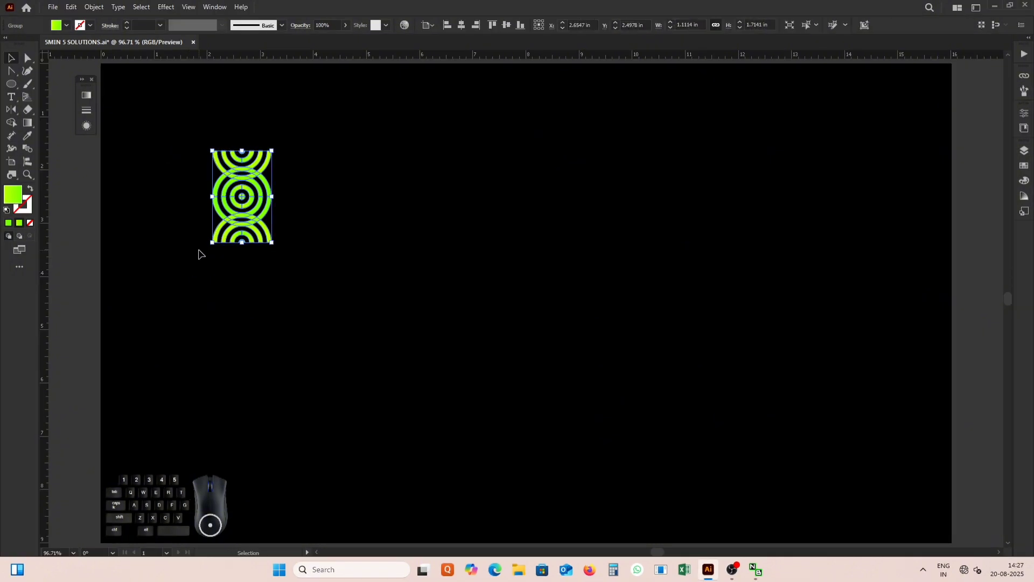
# Step: Make a repeating pattern from the grouped concentric-circle tile and dismiss the notice about the new swatch
pyautogui.click(92, 7)
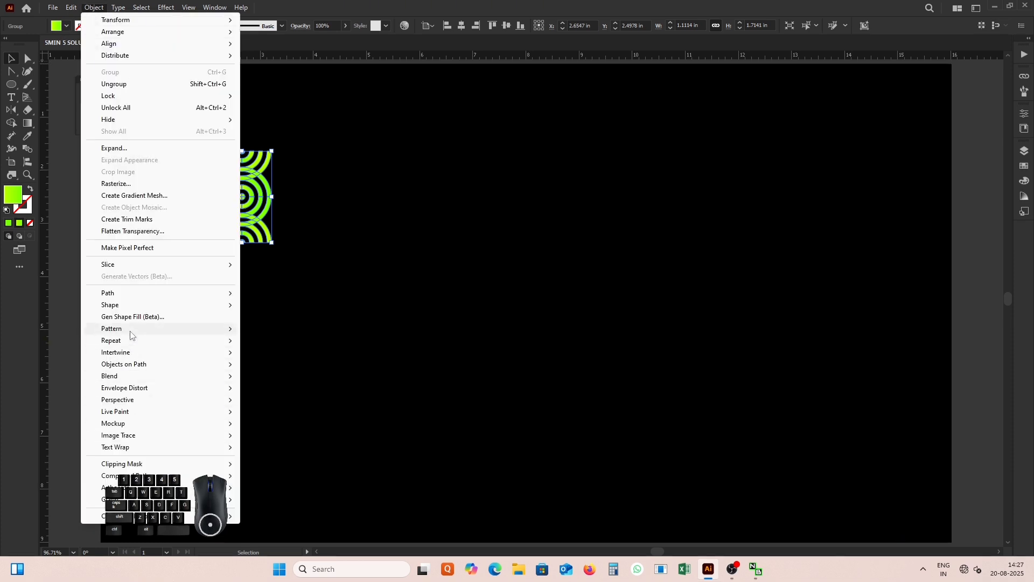
pyautogui.moveTo(145, 330)
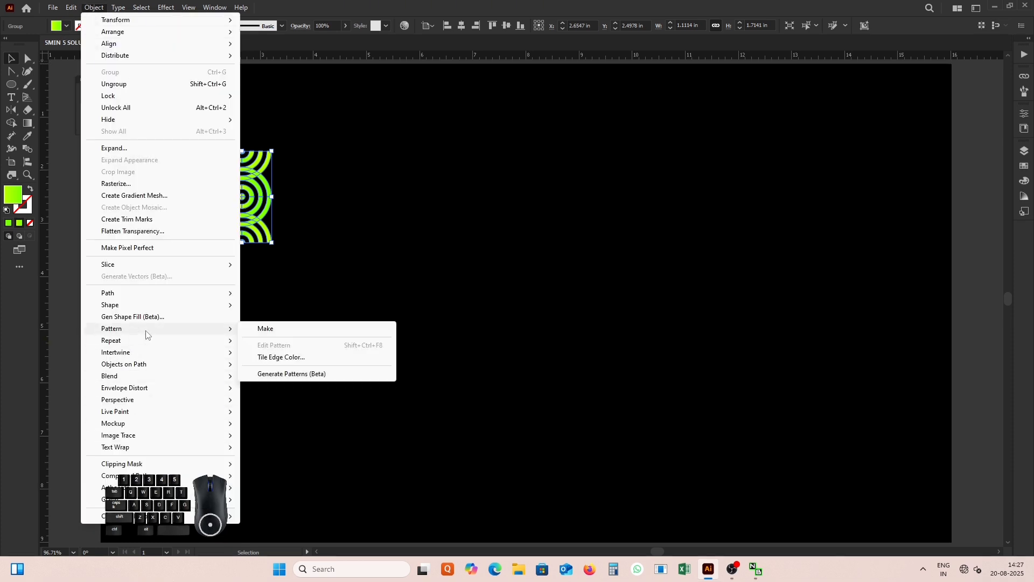
pyautogui.click(261, 331)
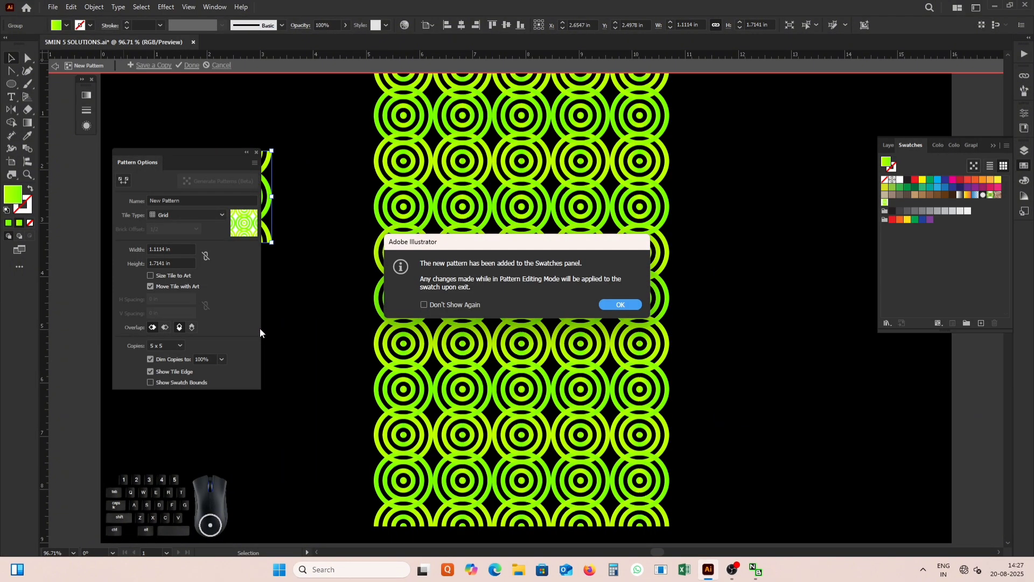
pyautogui.click(618, 305)
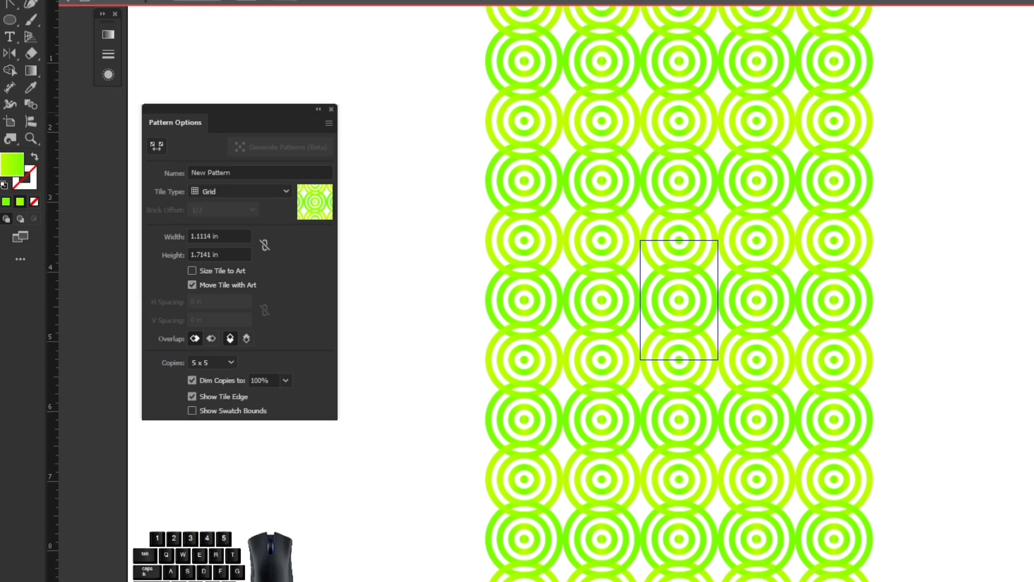
# Step: Size the pattern tile to the art, switch the overlap to right in front and bottom in front, hide the tile edge and dim copies to 30%
pyautogui.click(192, 270)
pyautogui.click(192, 284)
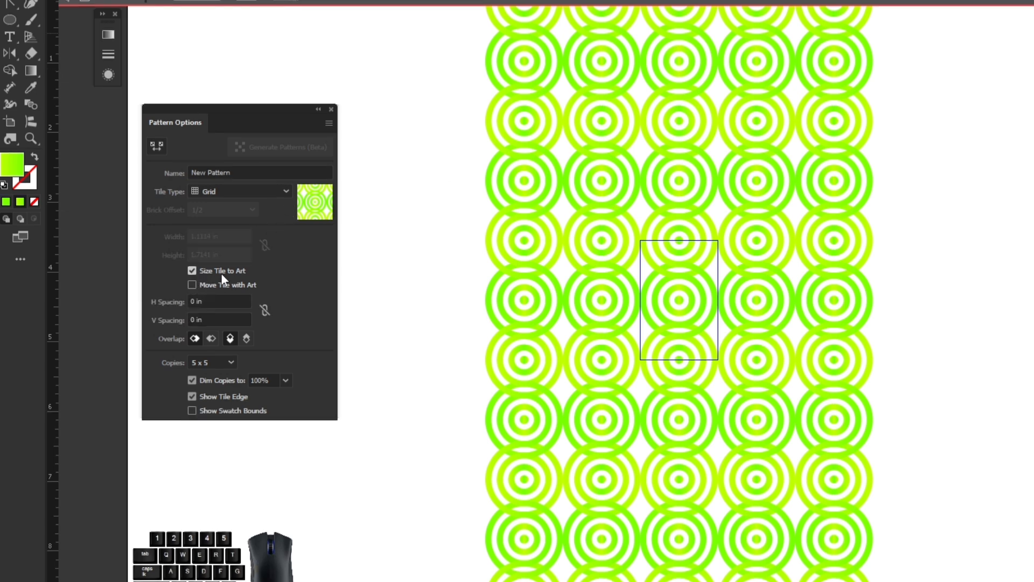
pyautogui.click(212, 338)
pyautogui.click(246, 339)
pyautogui.click(191, 396)
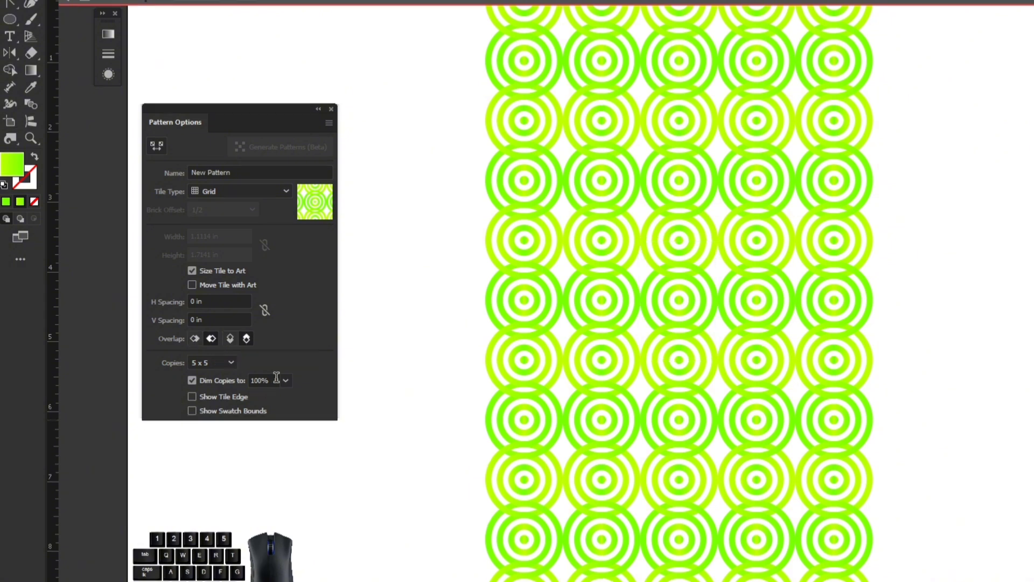
pyautogui.click(285, 381)
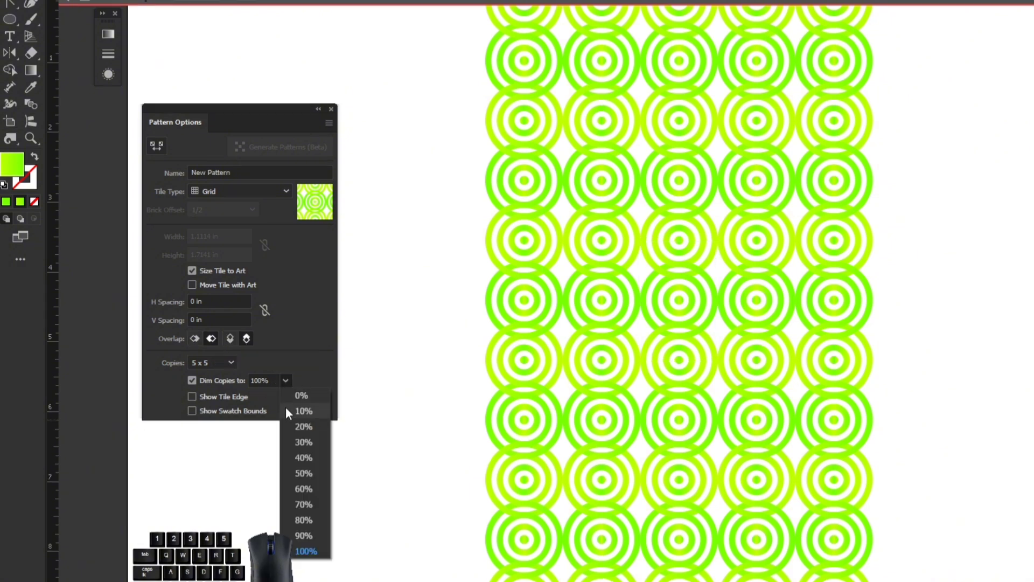
pyautogui.click(298, 439)
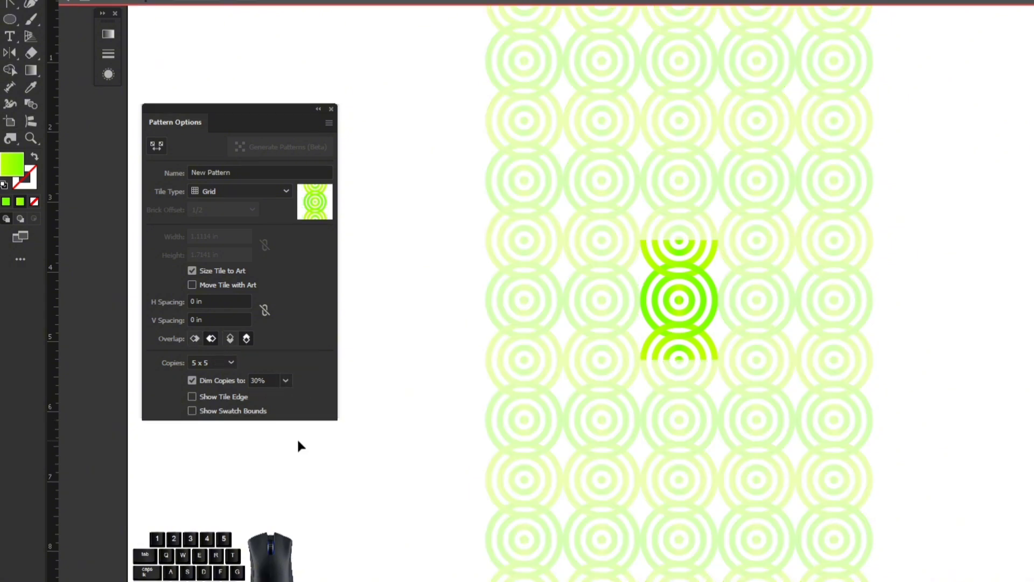
# Step: Try the Brick by Row tile type and a taller tile height, and return the pattern to the Grid layout
pyautogui.click(205, 191)
pyautogui.click(218, 225)
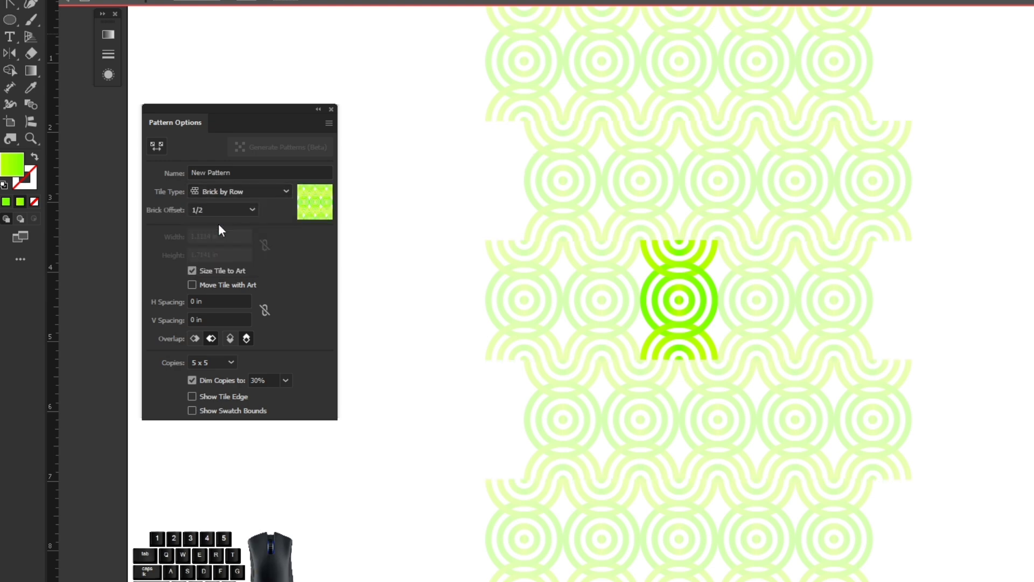
pyautogui.click(252, 191)
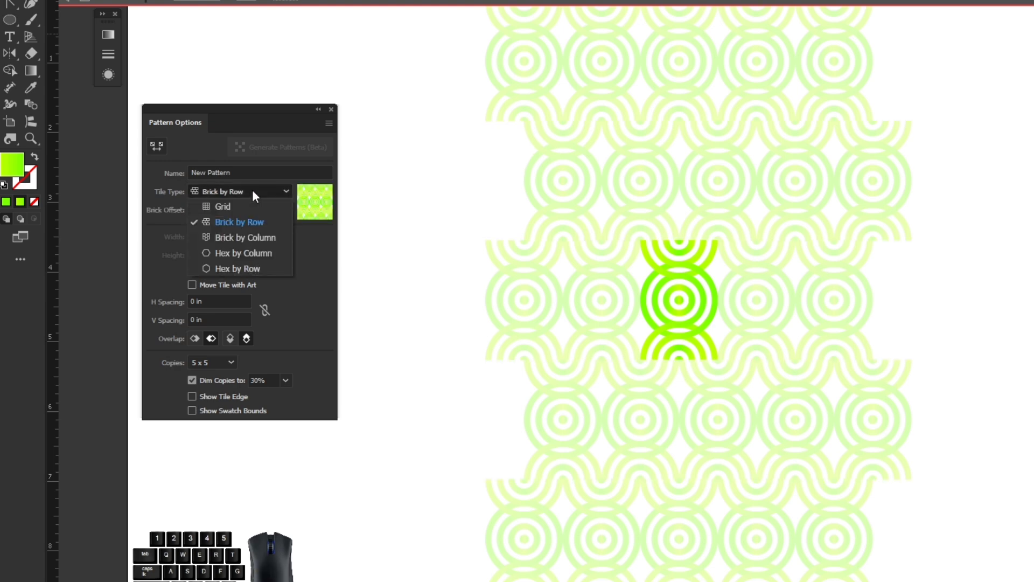
pyautogui.click(236, 242)
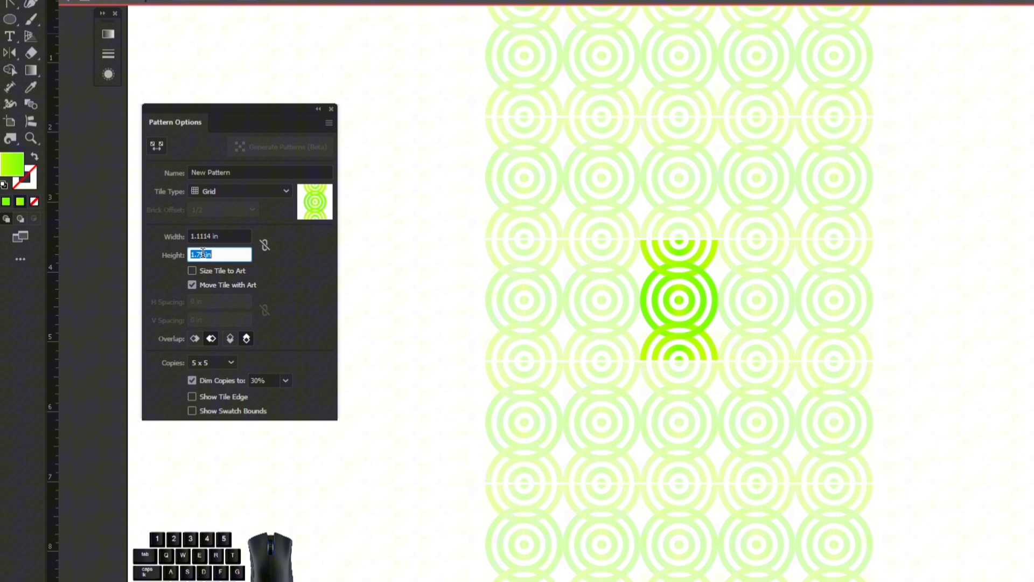
pyautogui.scroll(7, 203, 254)
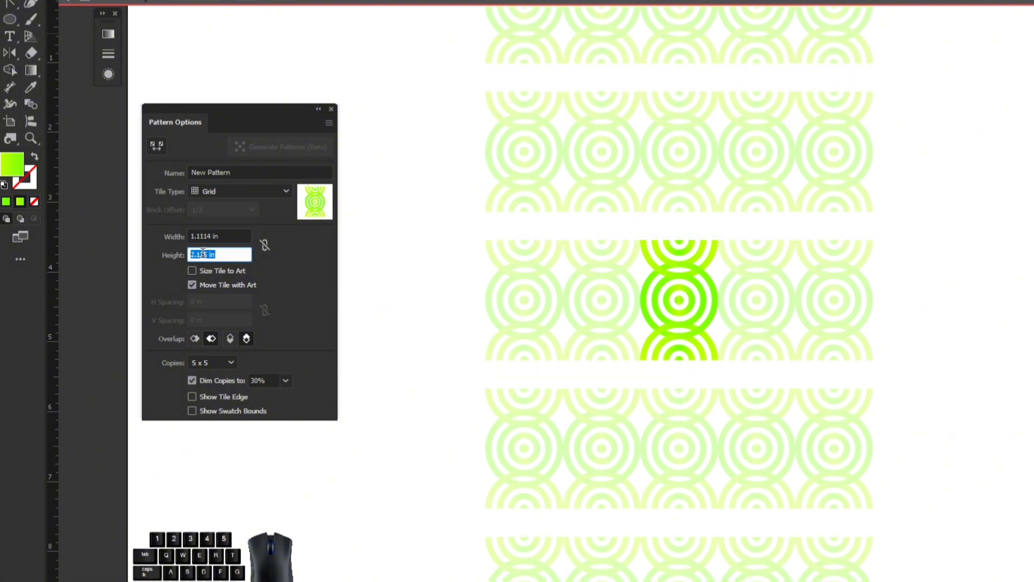
pyautogui.scroll(-3, 204, 254)
pyautogui.scroll(-1, 203, 253)
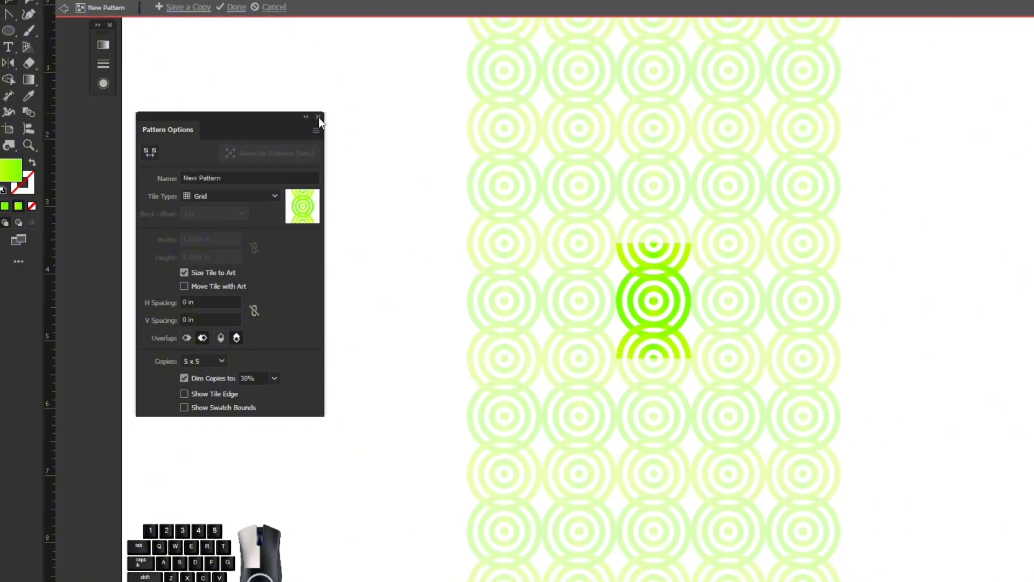
# Step: Finish editing the pattern and delete the original concentric-circle tile from the artboard
pyautogui.click(332, 108)
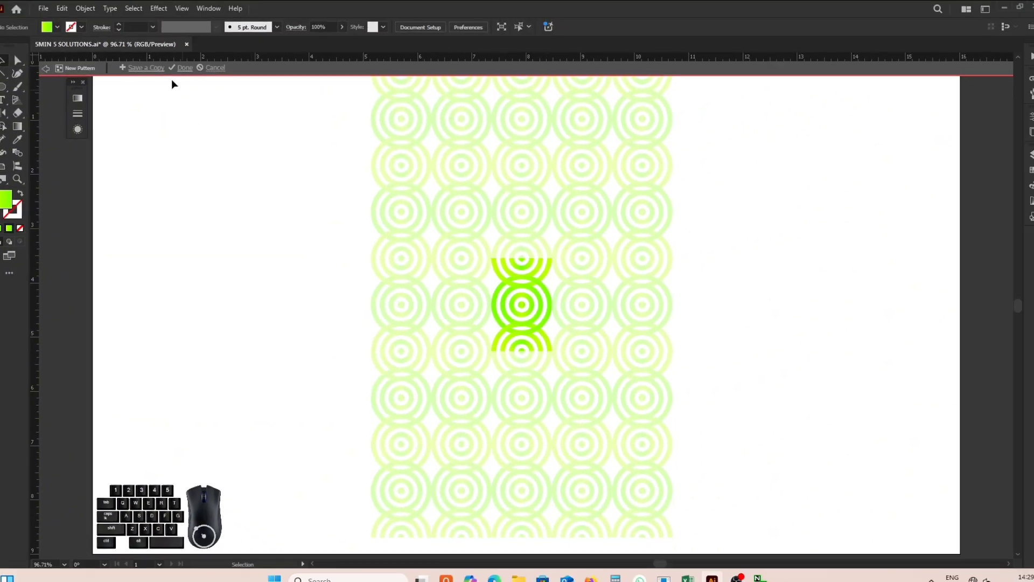
pyautogui.click(184, 68)
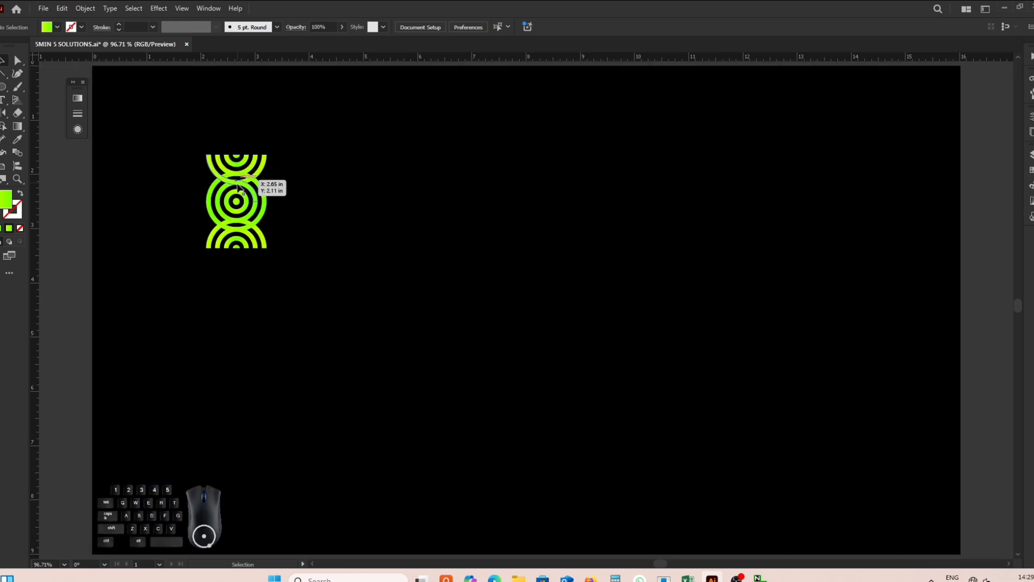
pyautogui.moveTo(164, 135); pyautogui.dragTo(297, 269)
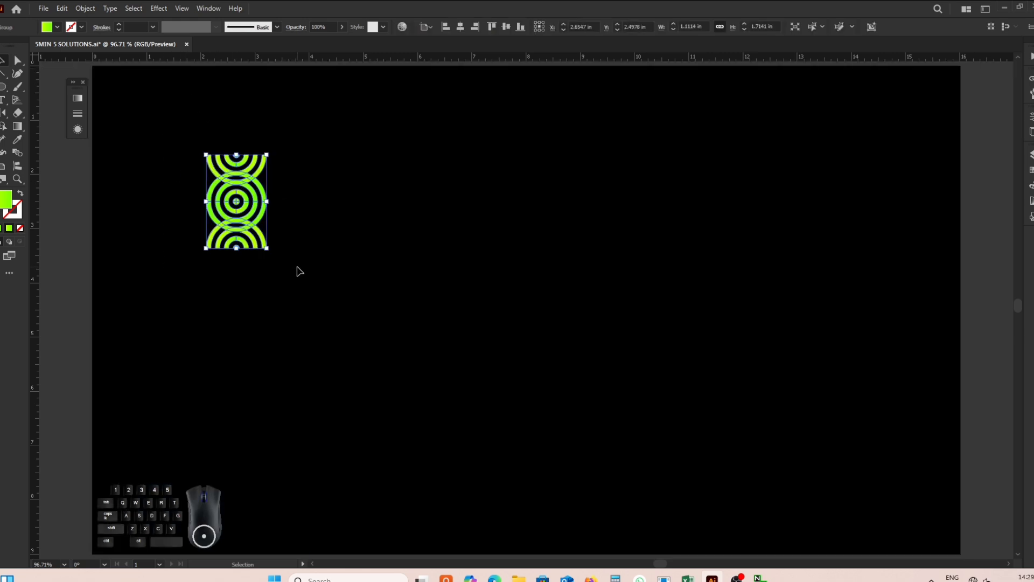
pyautogui.press('Delete')
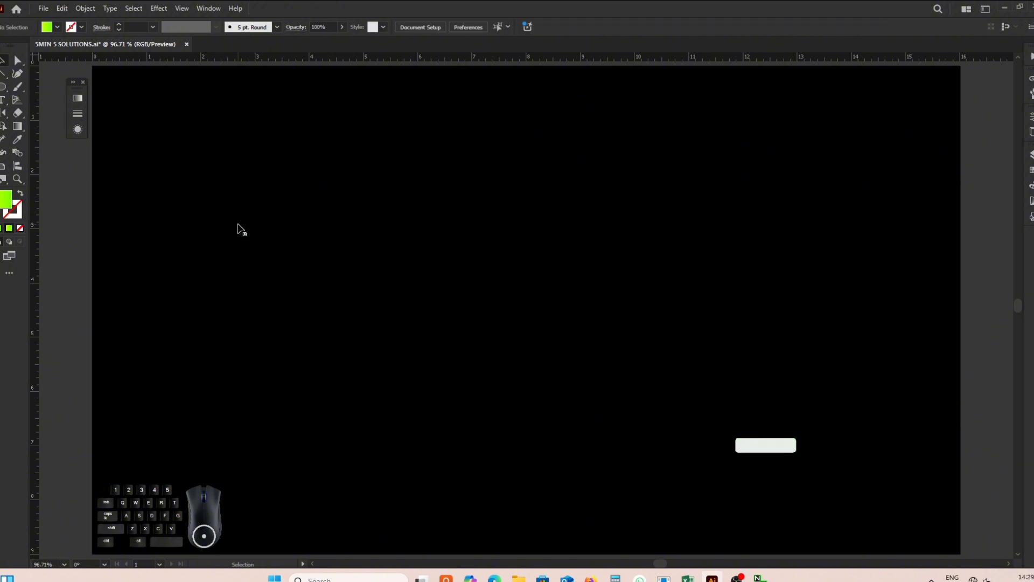
# Step: Set the fill to the New Pattern swatch
pyautogui.click(57, 27)
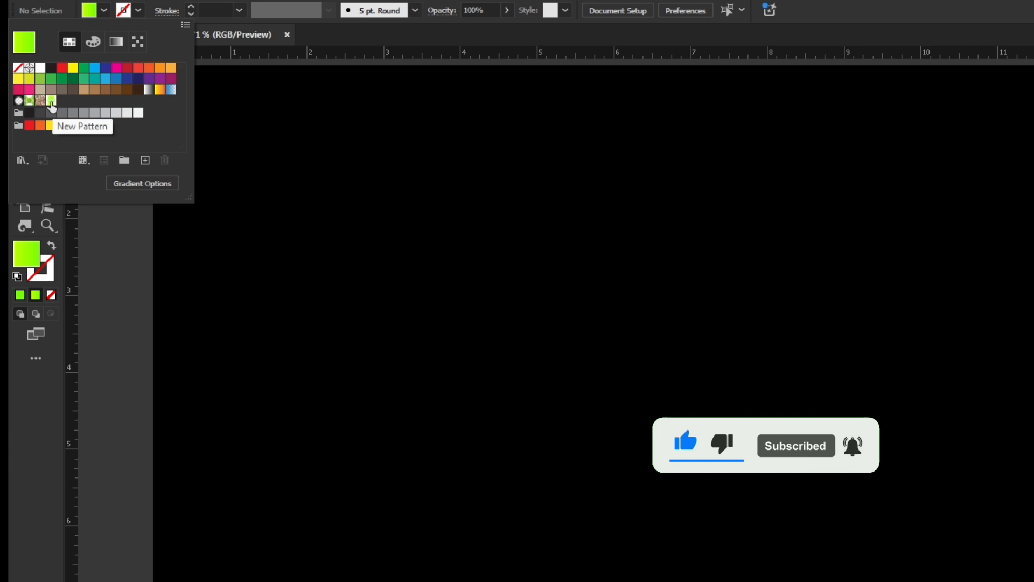
pyautogui.click(52, 101)
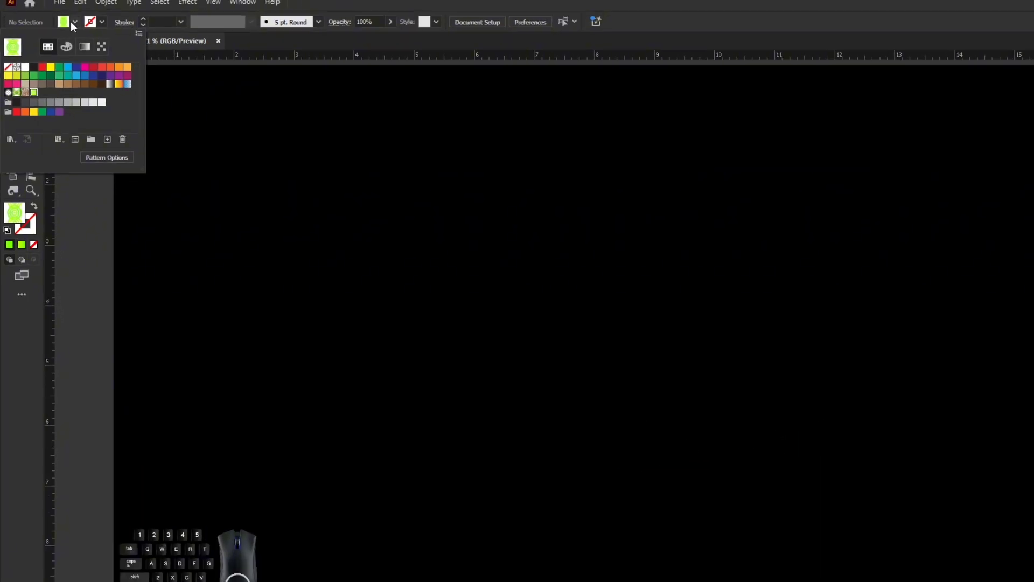
pyautogui.click(72, 23)
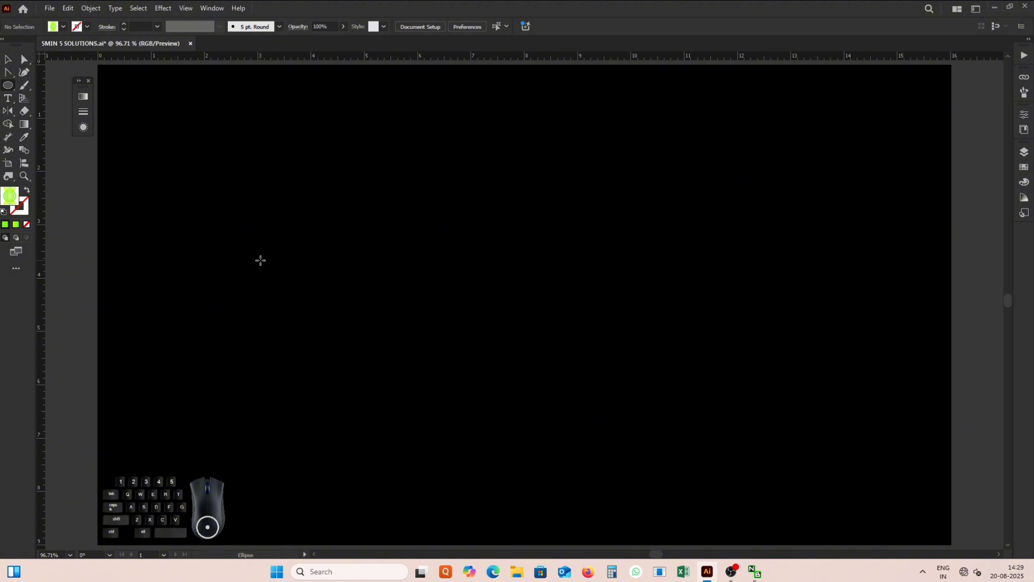
# Step: Draw a pattern-filled circle about 4.66 in across, move it up and to the left, and deselect it
pyautogui.moveTo(260, 260); pyautogui.dragTo(512, 485)
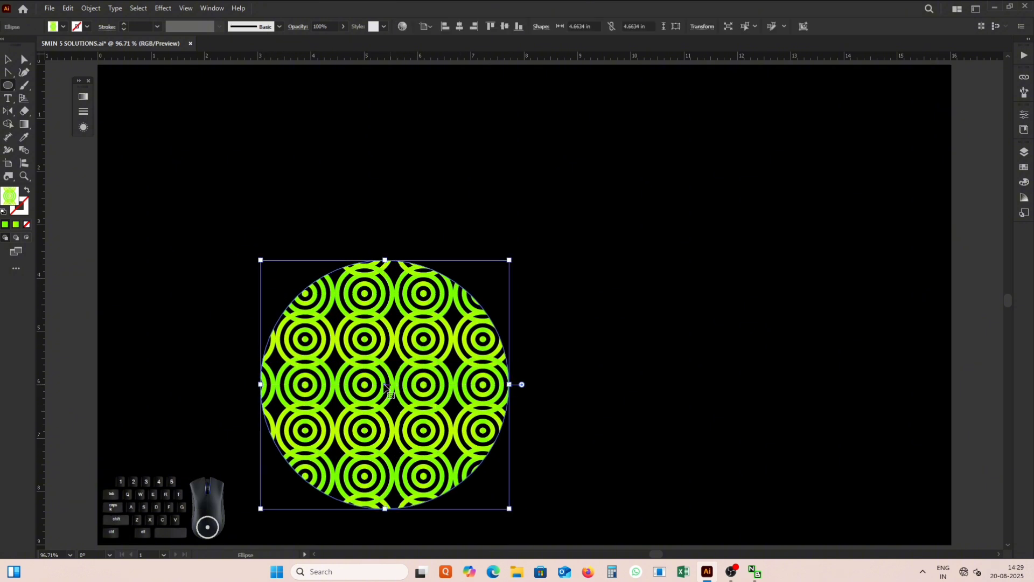
pyautogui.moveTo(384, 385); pyautogui.dragTo(317, 304)
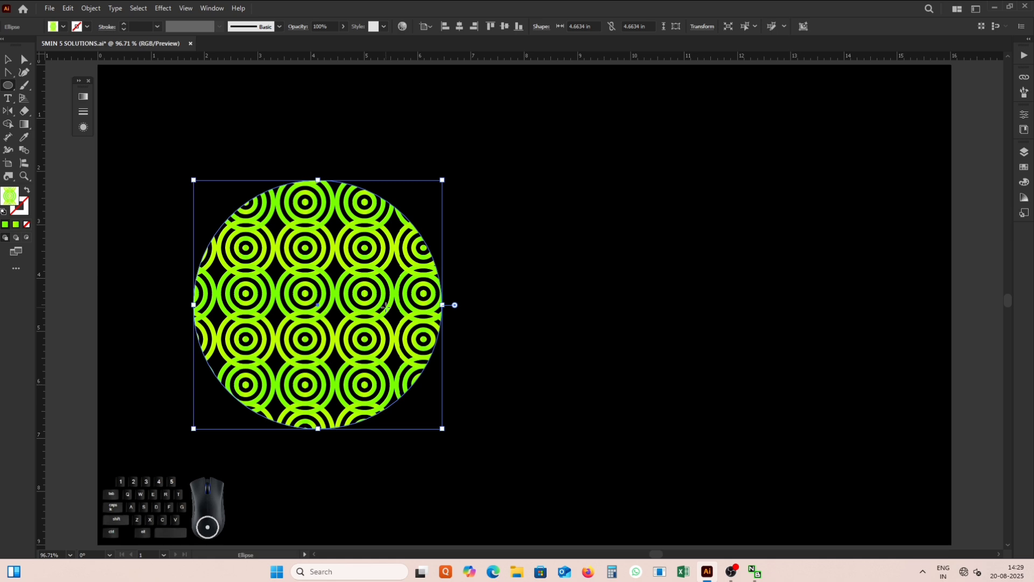
pyautogui.click(8, 59)
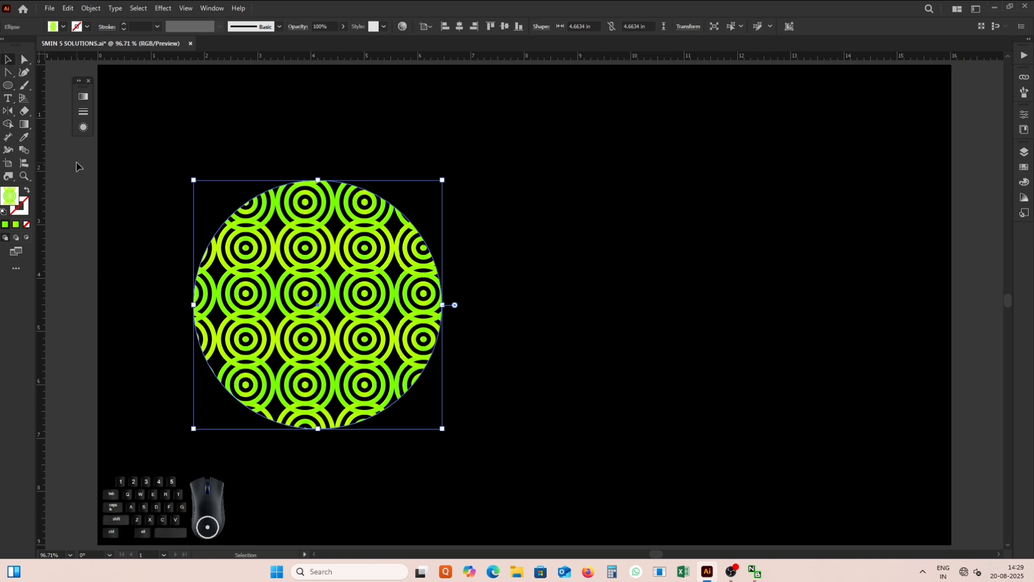
pyautogui.click(168, 253)
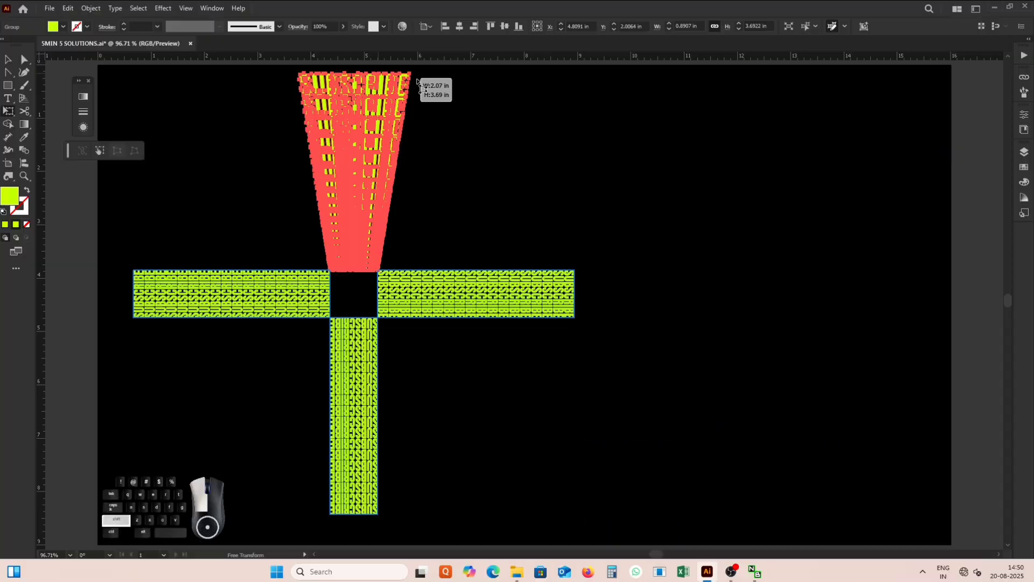
# Step: Distort the upper SUBSCRIBE block in perspective, widening its outer edge to about 7.98 in to meet the side blocks, and deselect it
pyautogui.moveTo(413, 86); pyautogui.dragTo(564, 120)
pyautogui.moveTo(571, 74); pyautogui.dragTo(576, 81)
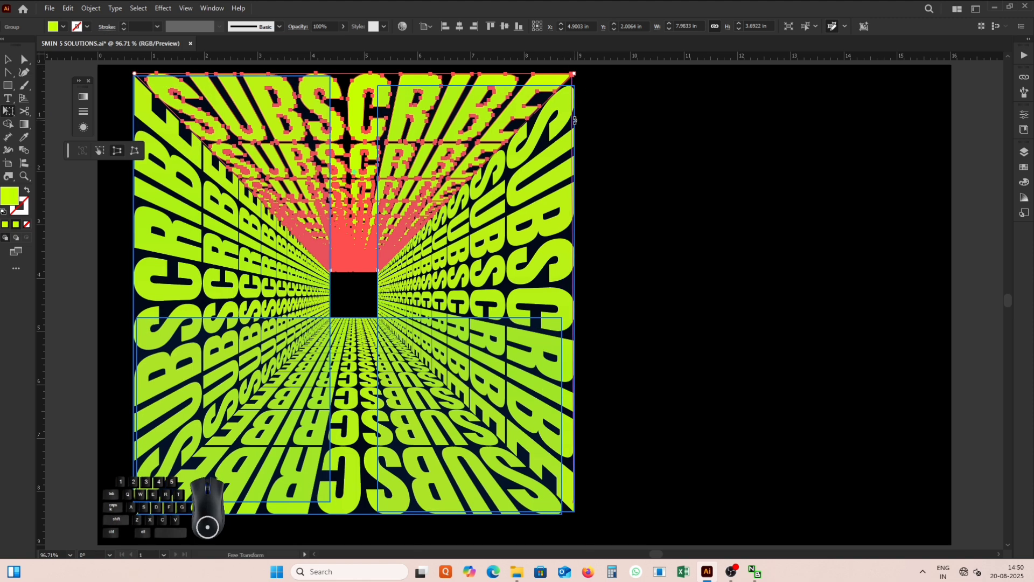
pyautogui.click(704, 261)
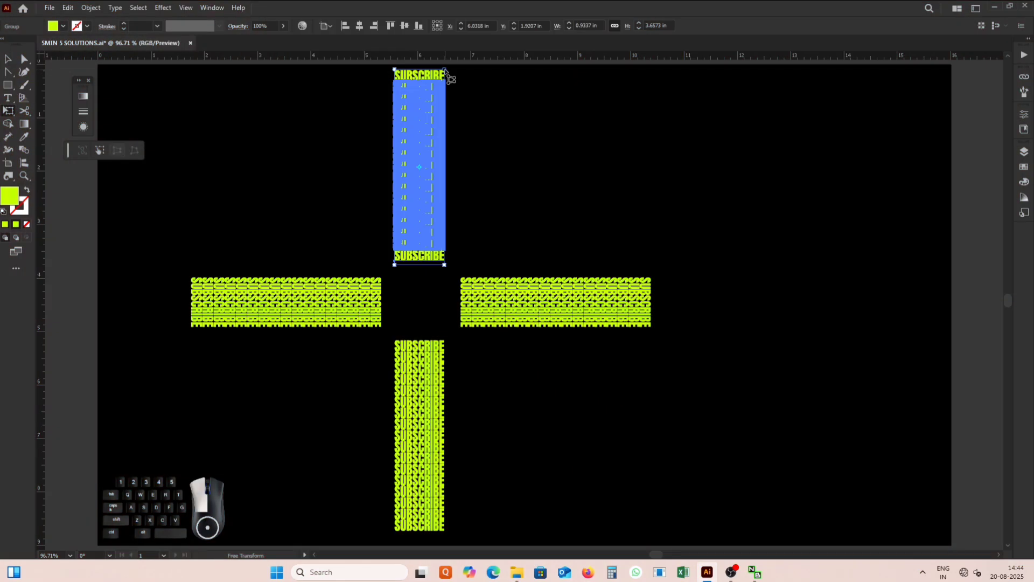
# Step: Flare the outer ends of the upper, right and left SUBSCRIBE blocks in perspective with Free Transform
pyautogui.moveTo(448, 75); pyautogui.dragTo(665, 135)
pyautogui.moveTo(651, 277); pyautogui.dragTo(598, 101)
pyautogui.press('v')
pyautogui.click(285, 302)
pyautogui.press('e')
pyautogui.moveTo(191, 278); pyautogui.dragTo(228, 97)
pyautogui.press('v')
pyautogui.click(463, 415)
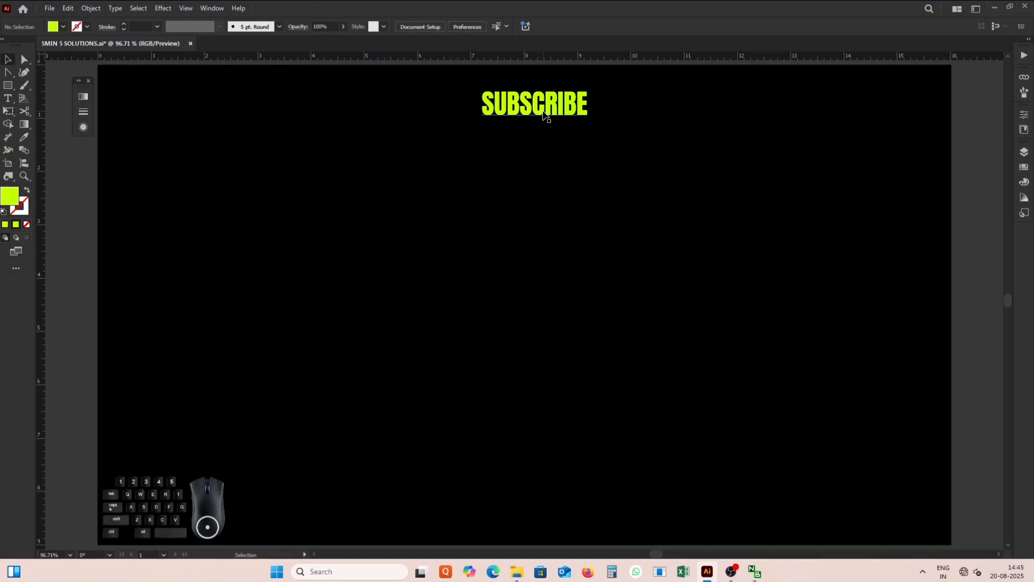
# Step: Place SUBSCRIBE near the artboard's top edge with a copy near the bottom edge, and blend the two into a vertical column
pyautogui.moveTo(542, 113); pyautogui.dragTo(435, 513)
pyautogui.hotkey('ctrl', 'alt', '[')
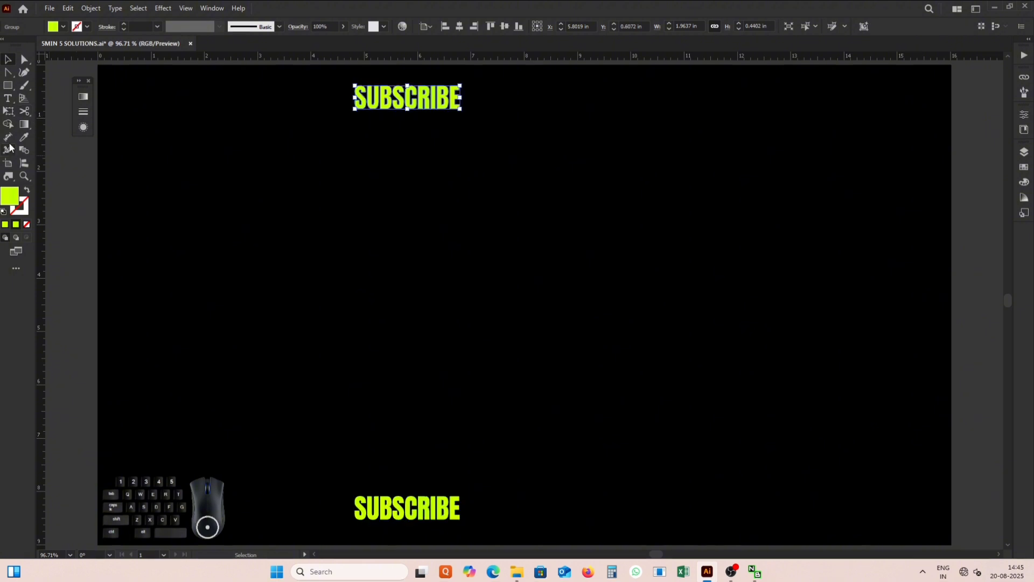
pyautogui.click(9, 125)
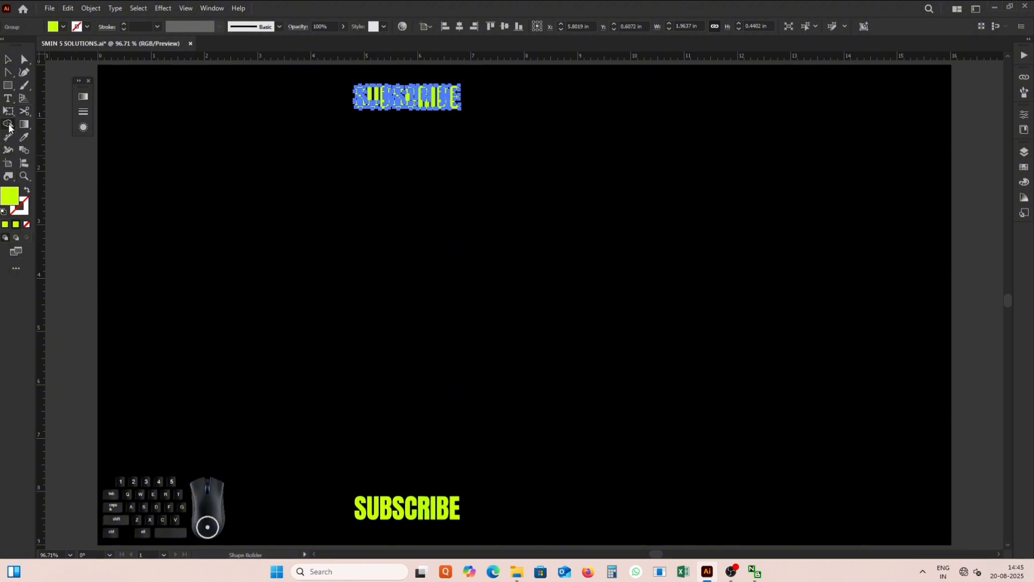
pyautogui.click(24, 156)
pyautogui.click(404, 519)
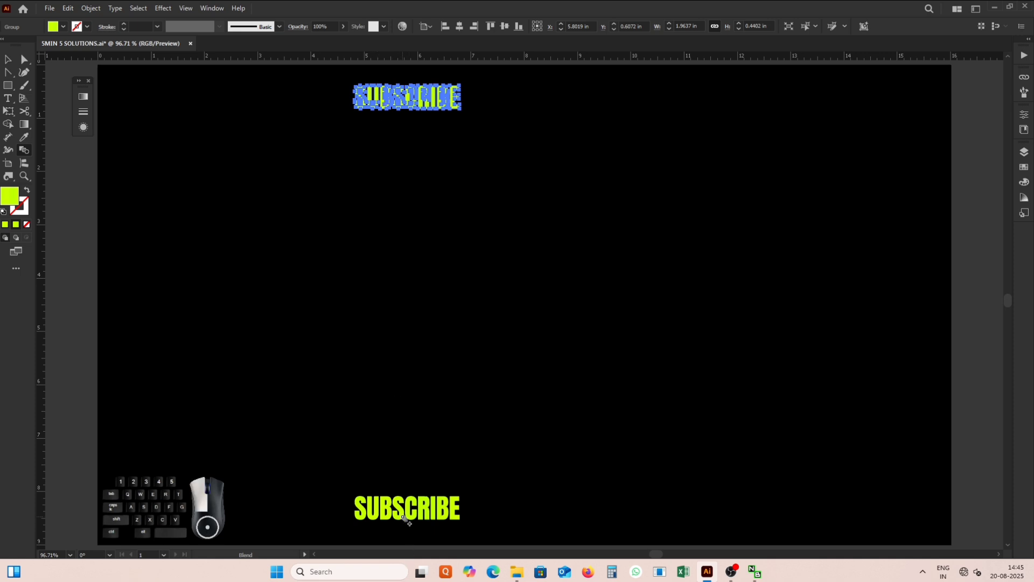
pyautogui.press('v')
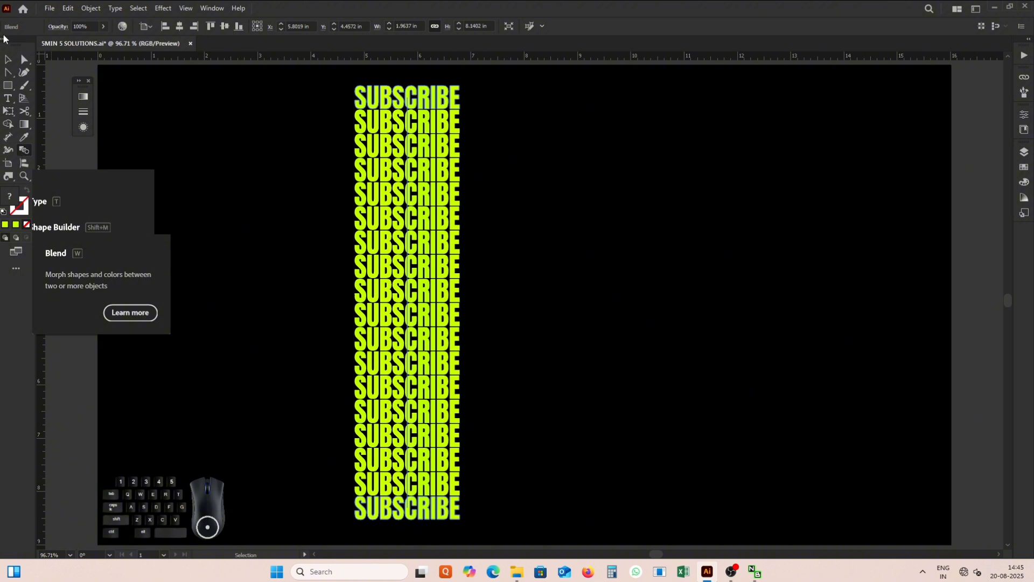
# Step: Expand the SUBSCRIBE blend into separate editable words
pyautogui.click(8, 59)
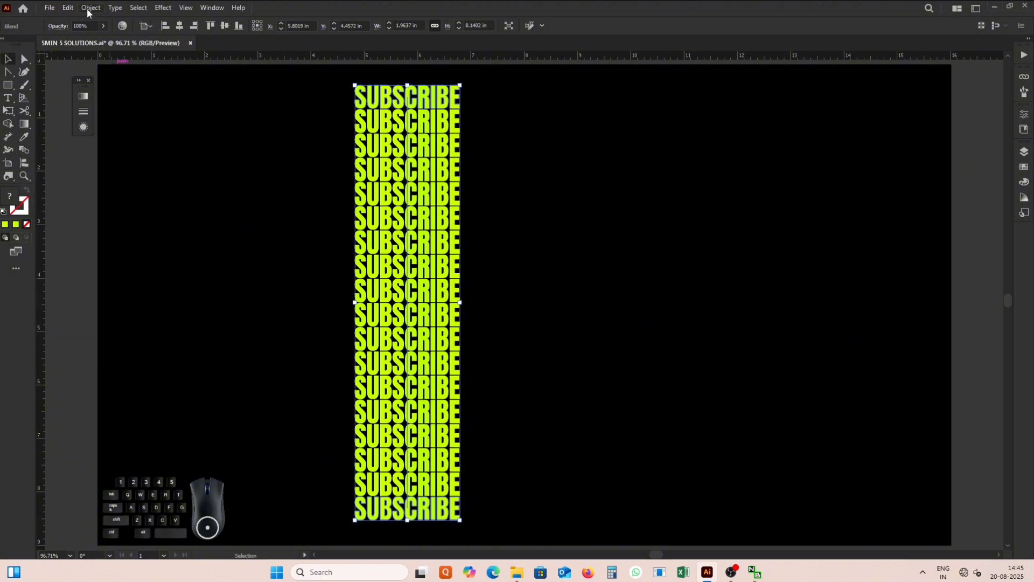
pyautogui.click(91, 8)
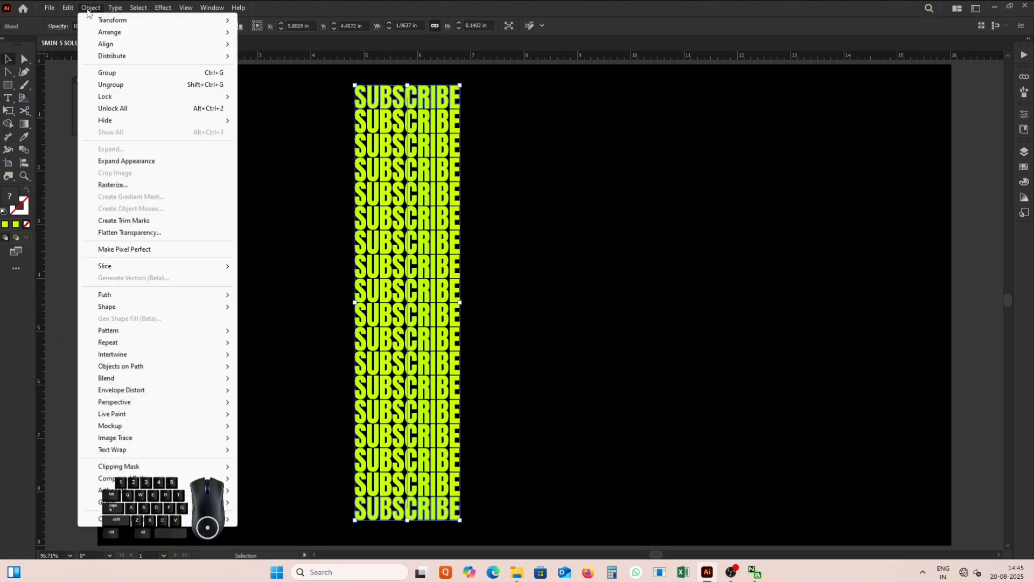
pyautogui.moveTo(178, 378)
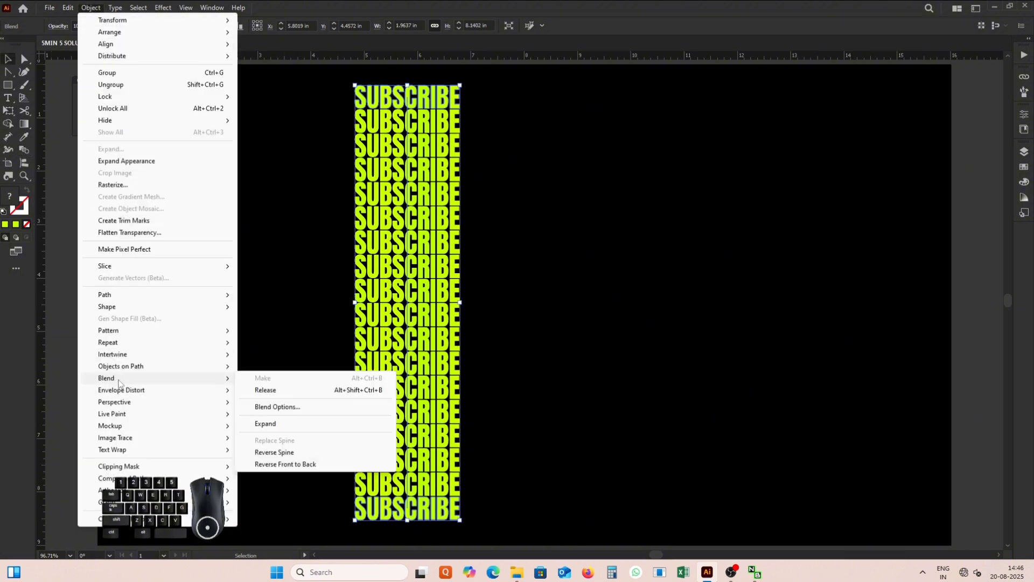
pyautogui.click(279, 426)
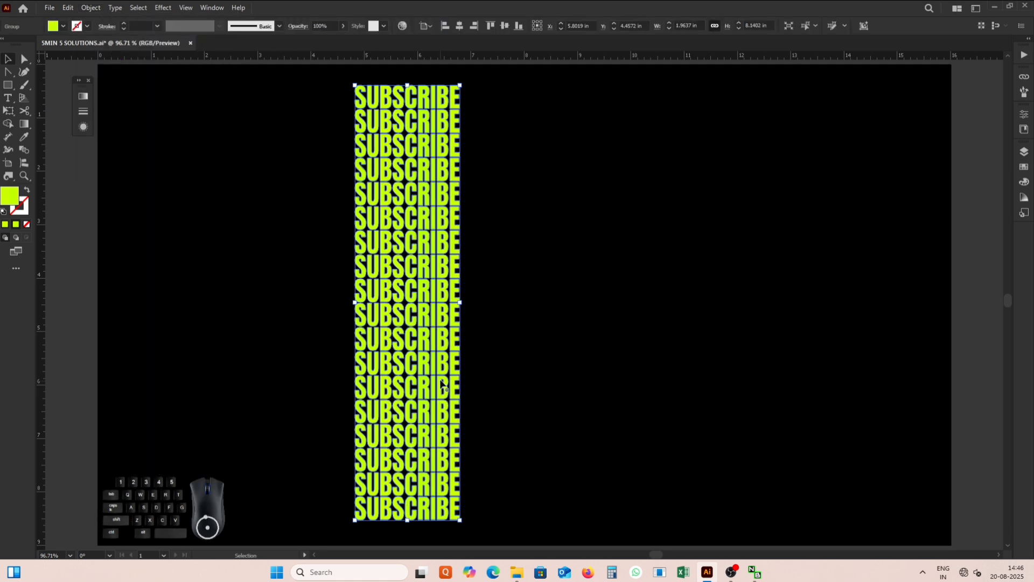
# Step: Scale the SUBSCRIBE column to about 0.89 by 3.69 in, copy it straight below, and rotate the copy 180 degrees
pyautogui.moveTo(461, 520); pyautogui.dragTo(404, 225)
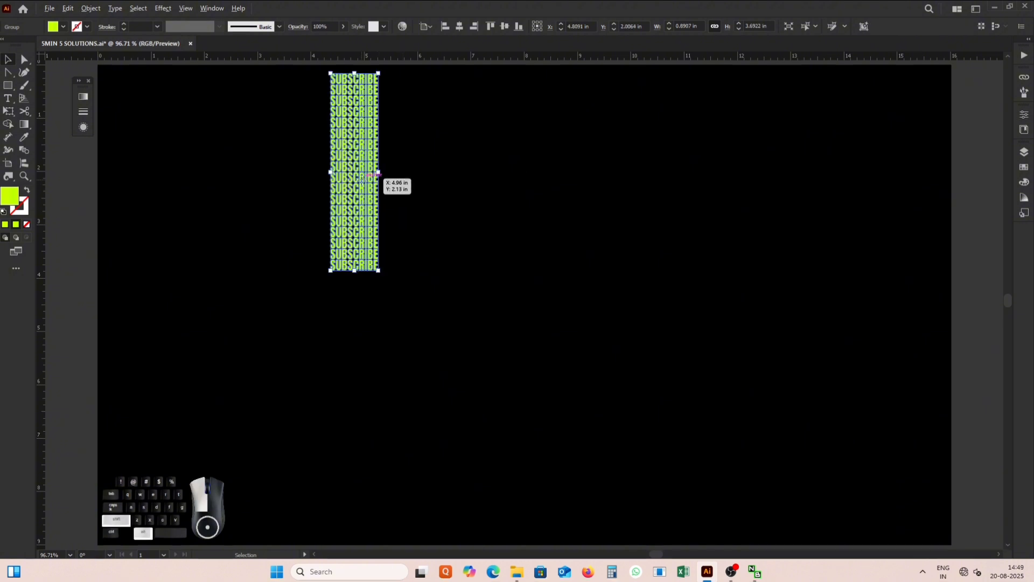
pyautogui.moveTo(361, 185); pyautogui.dragTo(361, 430)
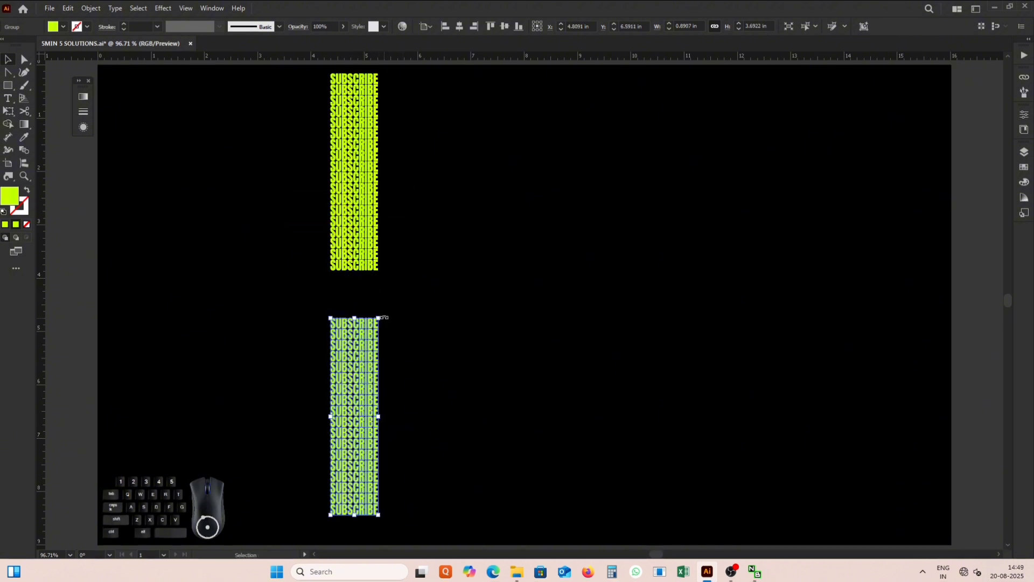
pyautogui.moveTo(384, 317); pyautogui.dragTo(313, 506)
pyautogui.click(414, 389)
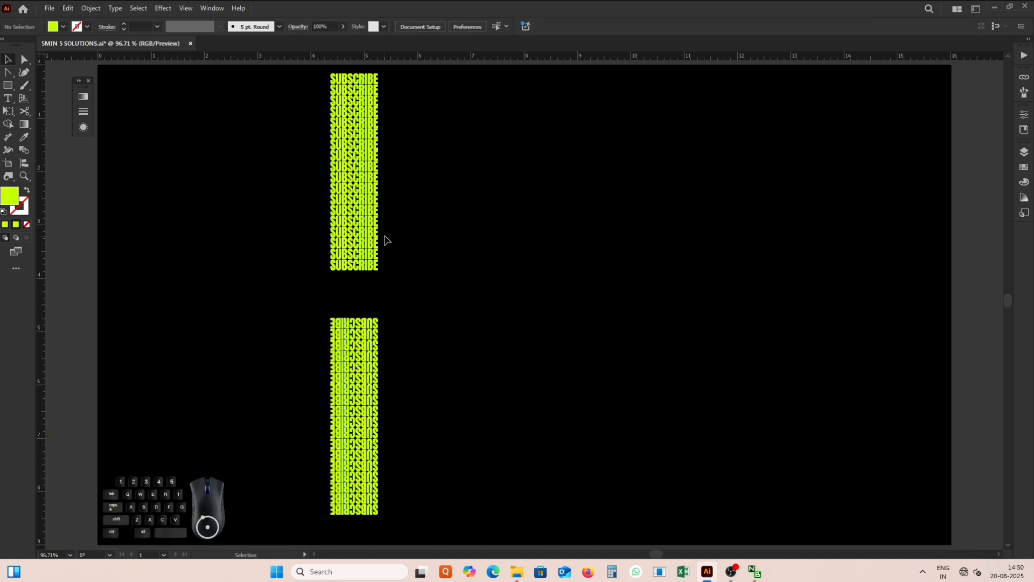
# Step: Duplicate both SUBSCRIBE columns rotated 90 degrees about their shared centre to form a four-armed cross
pyautogui.click(371, 185)
pyautogui.keyDown('shift'); pyautogui.click(353, 346); pyautogui.keyUp('shift')
pyautogui.press('ctrl')
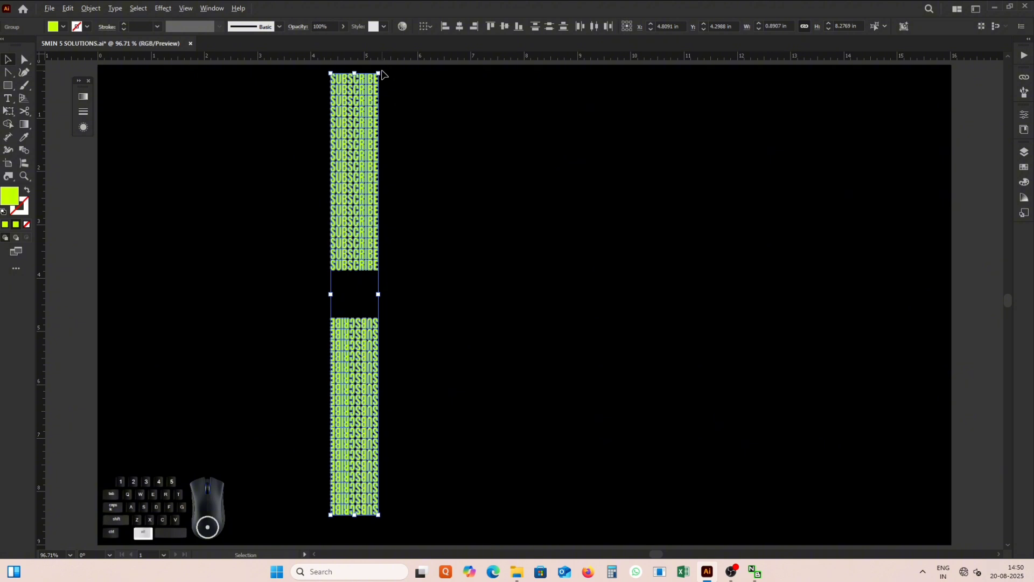
pyautogui.moveTo(382, 71); pyautogui.dragTo(575, 293)
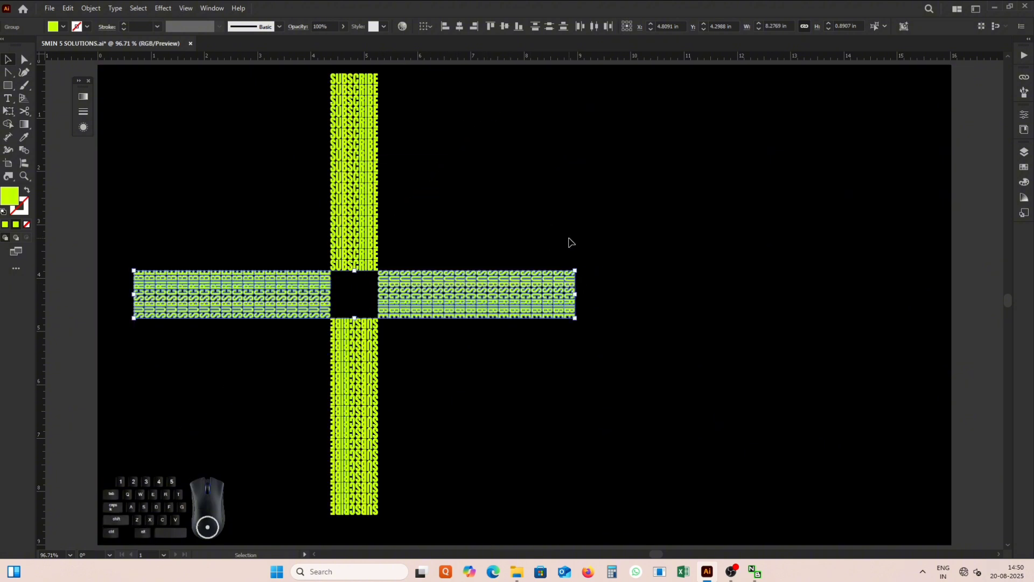
pyautogui.click(555, 240)
# Step: Start a Global Edit from the upper SUBSCRIBE block so all four arms are edited together
pyautogui.click(370, 239)
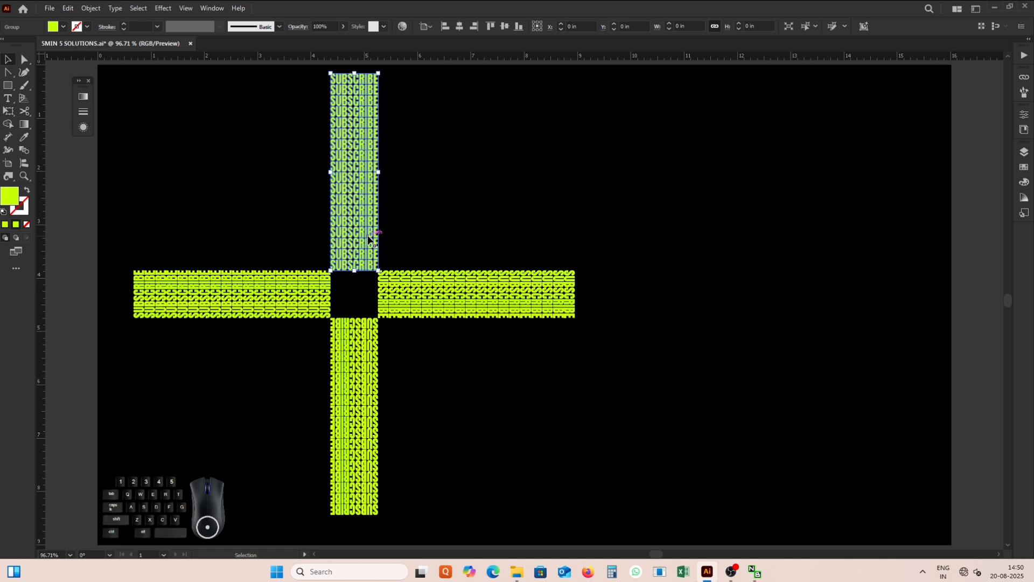
pyautogui.click(139, 9)
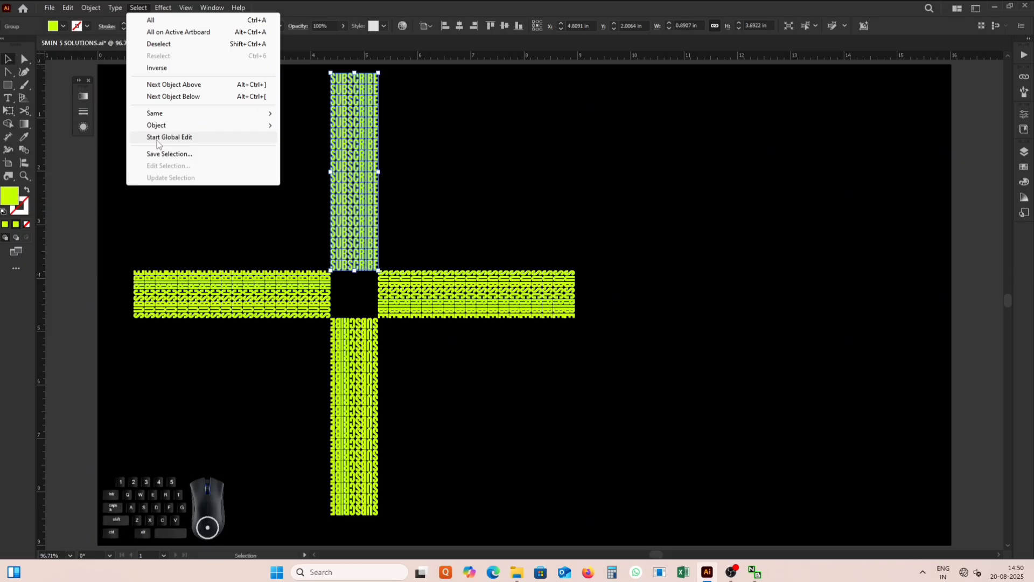
pyautogui.click(158, 138)
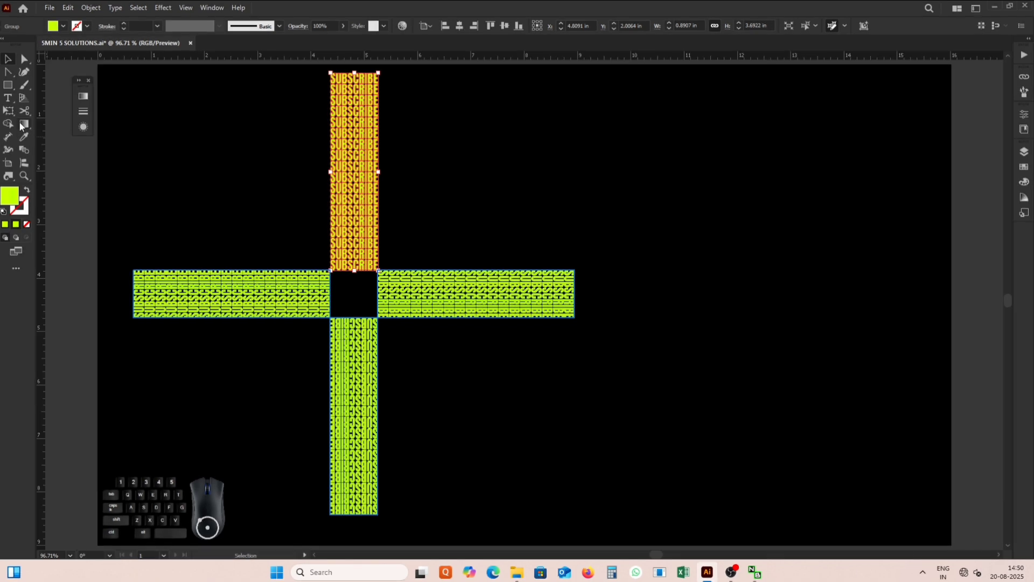
# Step: Flare the upper block's outer edge to about 7.98 in with Free Transform's Perspective Distort, shaping all four arms into a tunnel, and deselect
pyautogui.press('e')
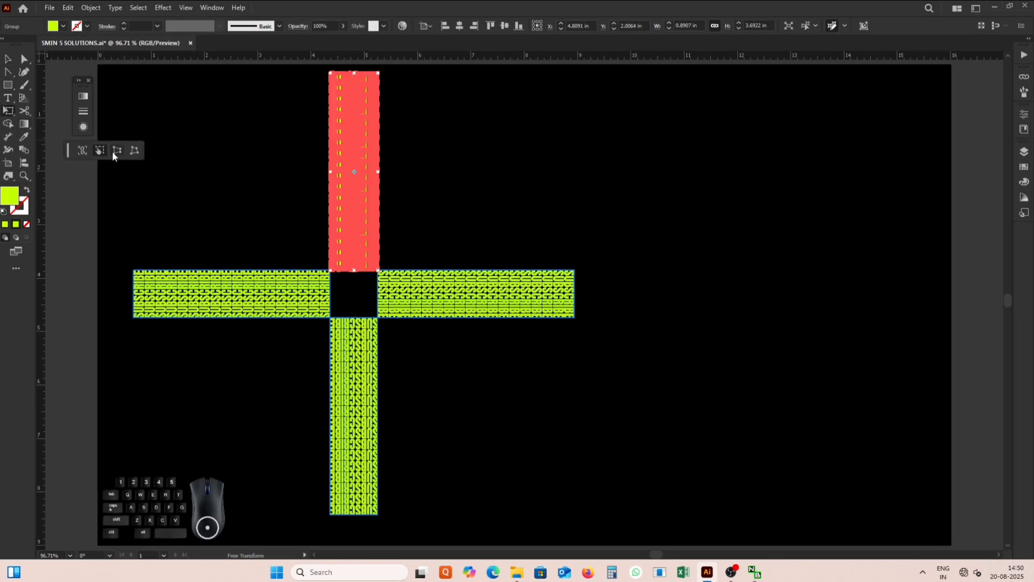
pyautogui.moveTo(380, 74); pyautogui.dragTo(564, 120)
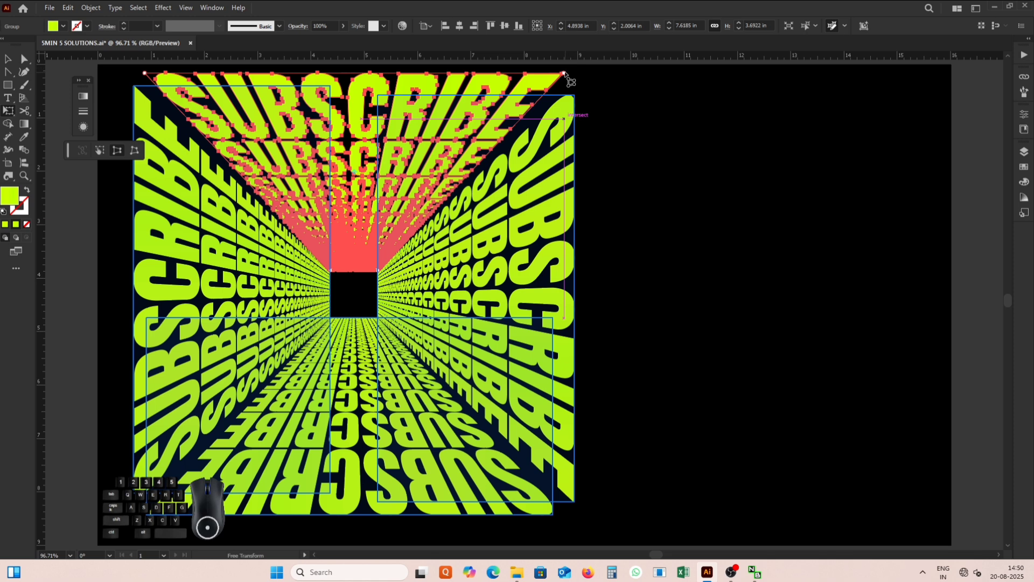
pyautogui.moveTo(565, 73); pyautogui.dragTo(576, 84)
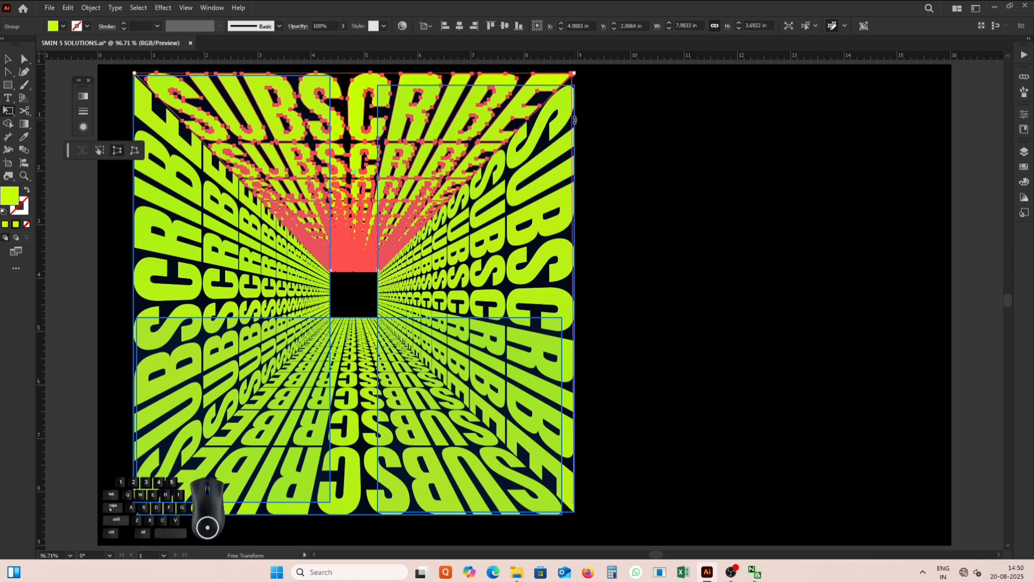
pyautogui.press('v')
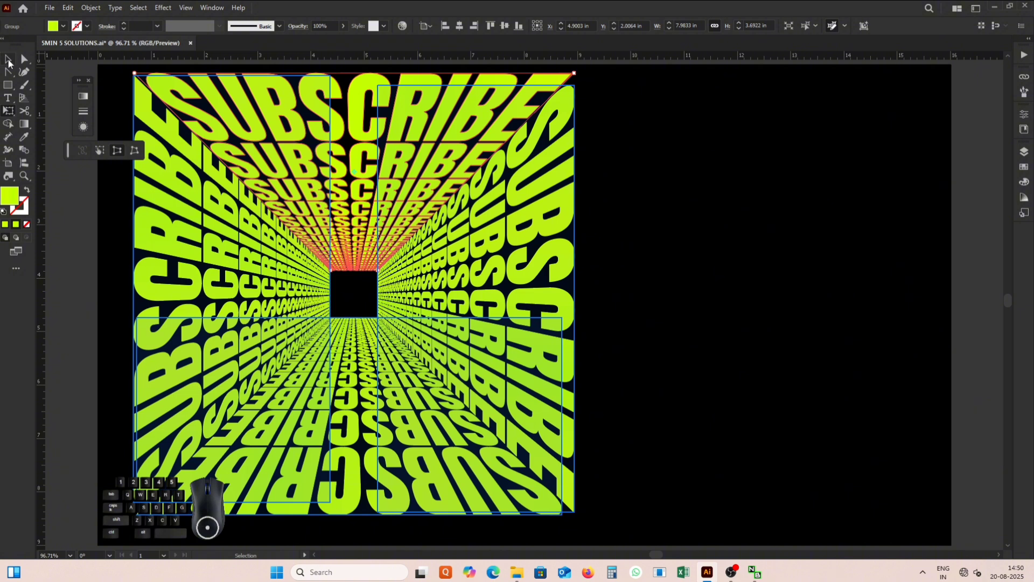
pyautogui.click(705, 255)
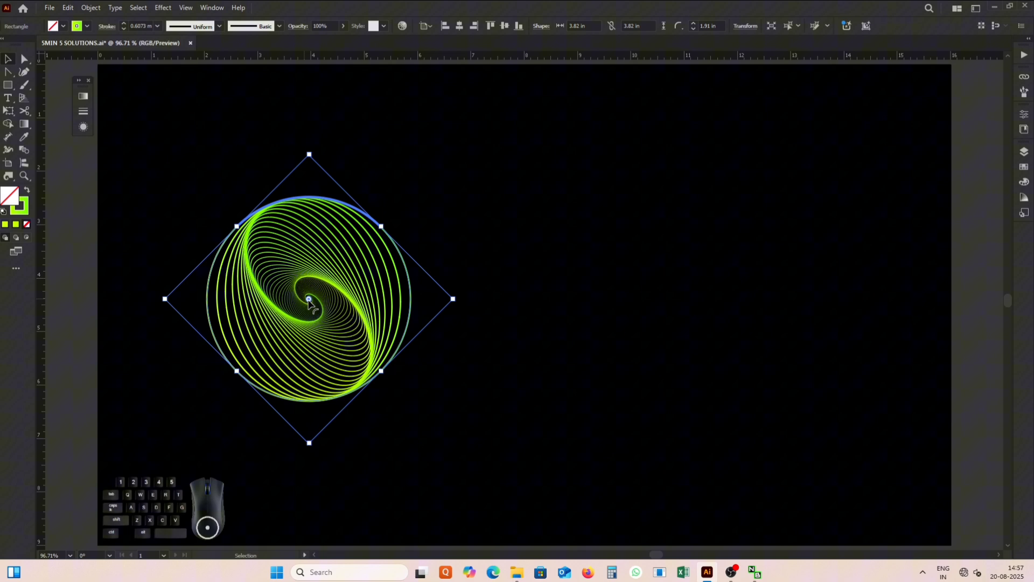
# Step: Place an unfilled green-outlined square about 5.71 in wide in the left half of the artboard
pyautogui.moveTo(311, 299)
pyautogui.mouseDown()
pyautogui.moveTo(494, 131)
pyautogui.moveTo(305, 309)
pyautogui.mouseUp()
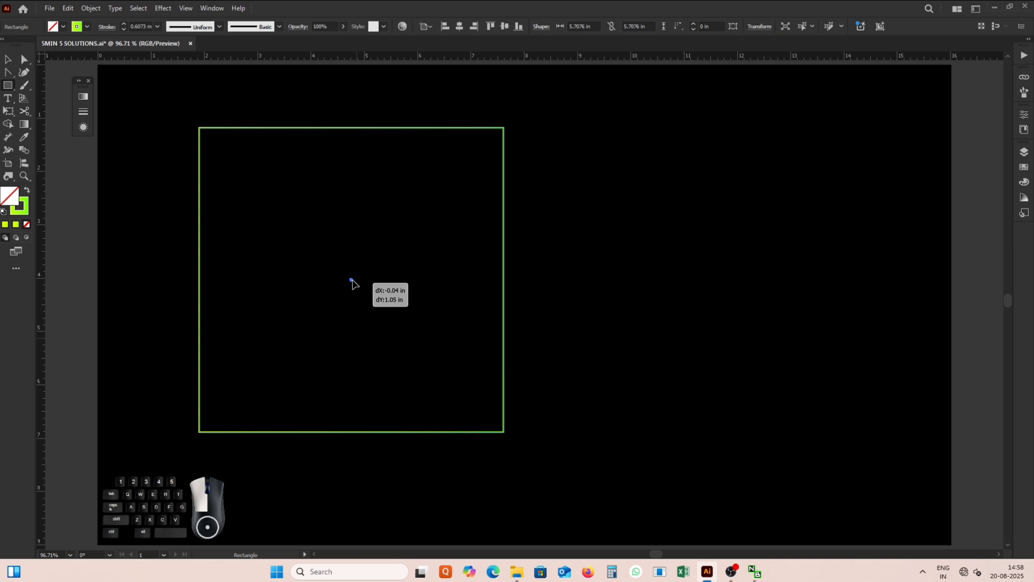
pyautogui.moveTo(353, 281); pyautogui.dragTo(354, 272)
# Step: Add a Transform effect to the square with 90% horizontal scale and a 7° rotation angle
pyautogui.click(163, 8)
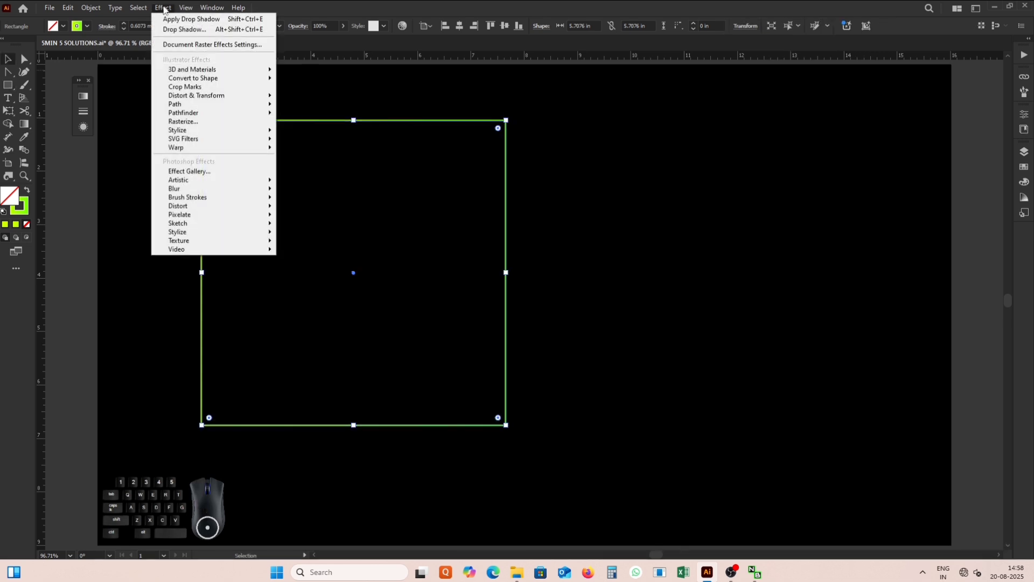
pyautogui.moveTo(188, 98)
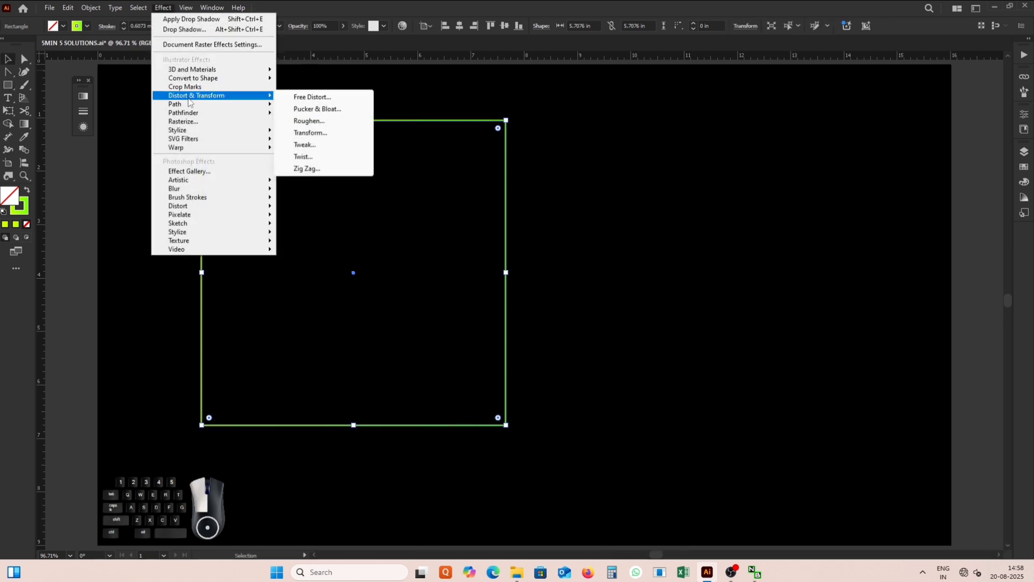
pyautogui.click(310, 133)
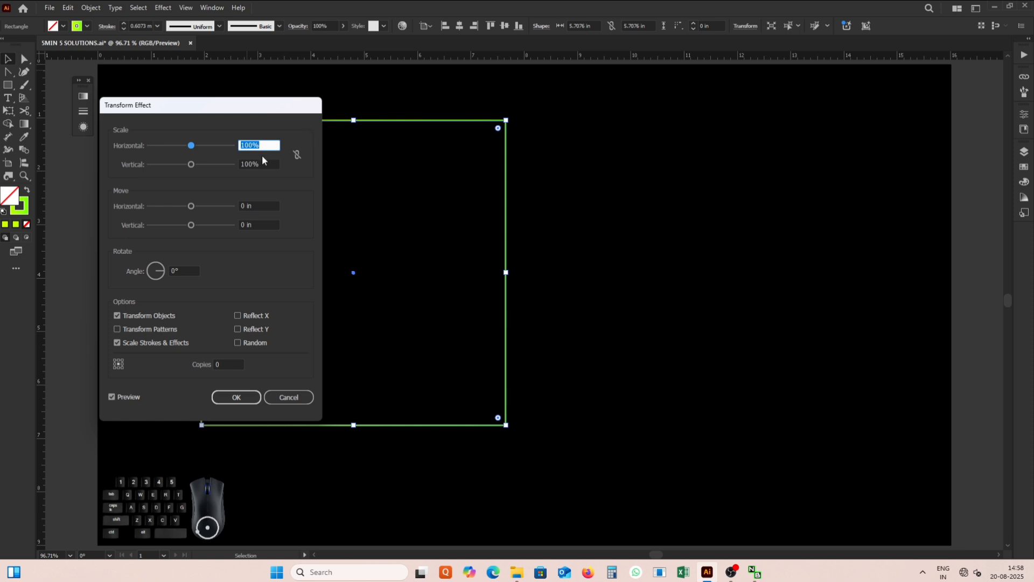
pyautogui.click(263, 144)
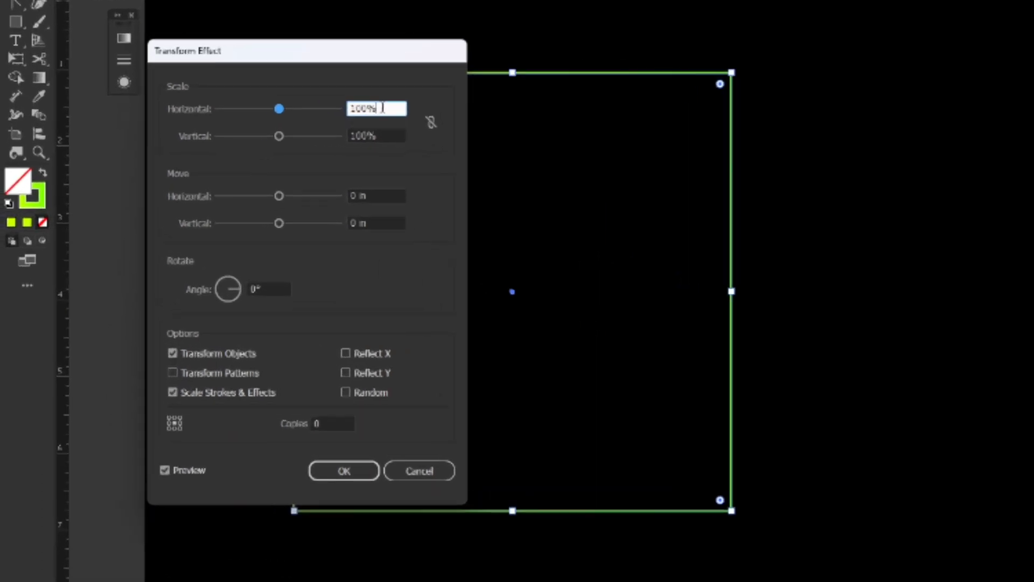
pyautogui.doubleClick(380, 108)
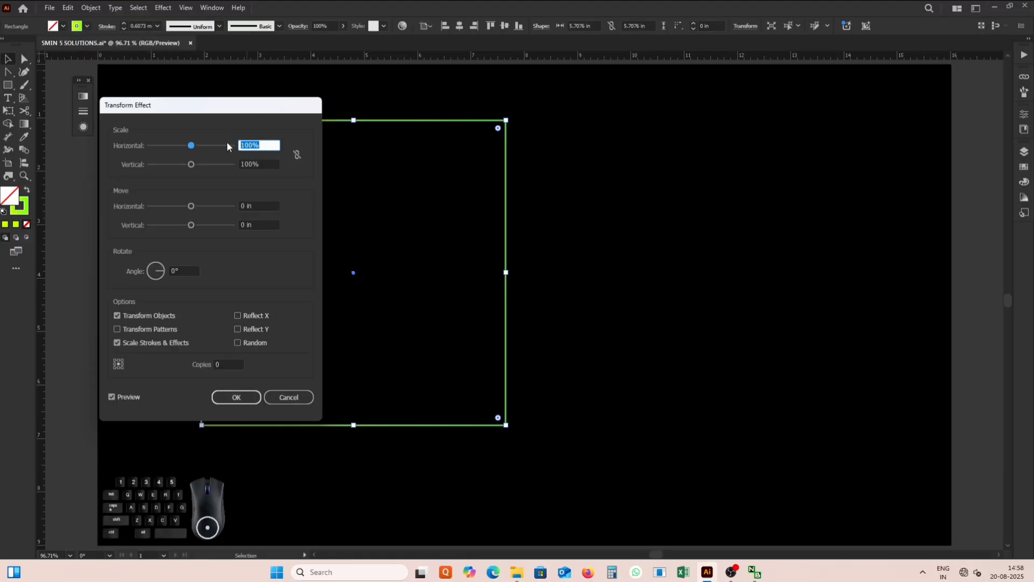
pyautogui.write('90')
pyautogui.doubleClick(185, 271)
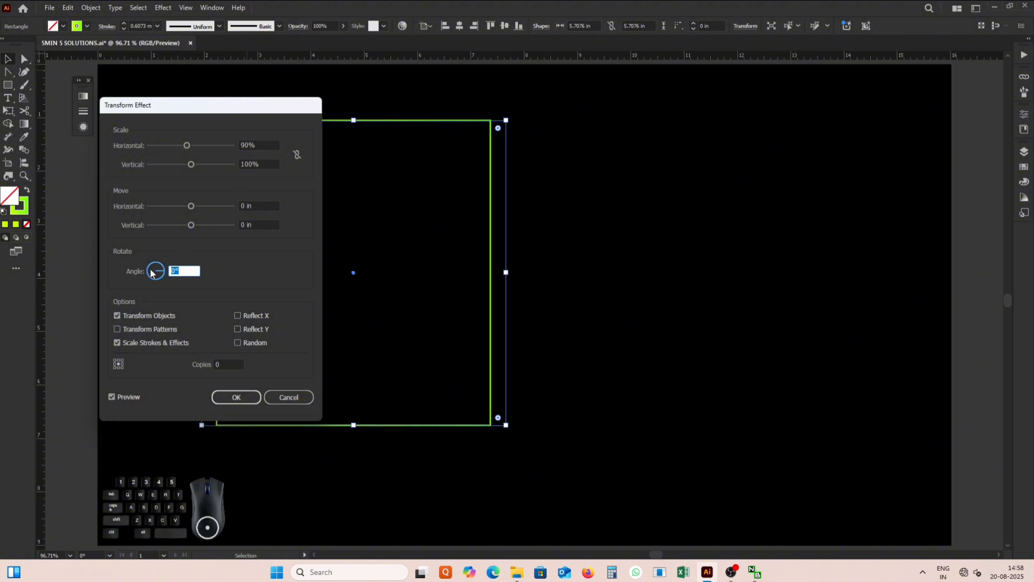
pyautogui.write('7')
# Step: Raise the Transform effect's number of copies until the rotated squares spiral into the centre, and apply the effect
pyautogui.click(225, 368)
pyautogui.click(201, 368)
pyautogui.write('2')
pyautogui.moveTo(227, 104); pyautogui.dragTo(781, 103)
pyautogui.press('Up')
pyautogui.press('Up')
pyautogui.press('Up')
pyautogui.press('Up')
pyautogui.press('Up')
pyautogui.press('Up')
pyautogui.press('Up')
pyautogui.press('Up')
pyautogui.press('Up')
pyautogui.press('Up')
pyautogui.press('Up')
pyautogui.press('Up')
pyautogui.press('Up')
pyautogui.press('Up')
pyautogui.press('Up')
pyautogui.press('Up')
pyautogui.press('Up')
pyautogui.press('Up')
pyautogui.press('Up')
pyautogui.press('Up')
pyautogui.press('Return')
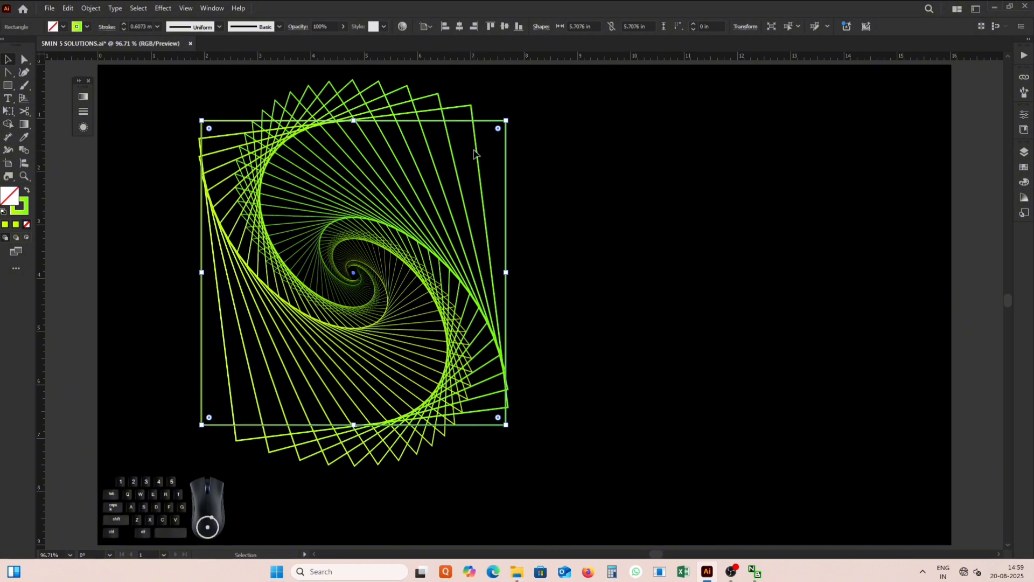
# Step: Round the square's corners fully to turn the spiral into circular lines, and deselect it
pyautogui.click(498, 131)
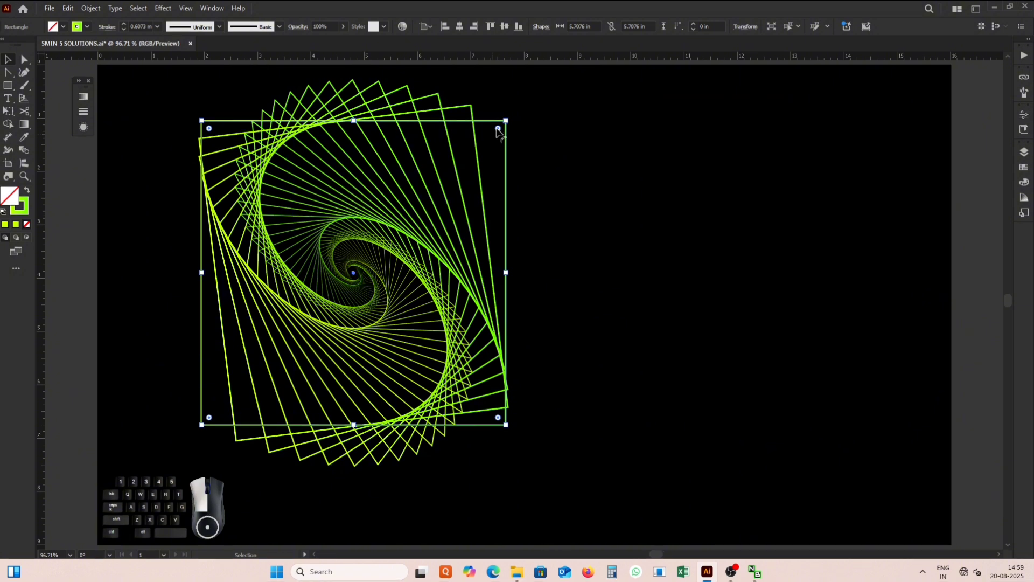
pyautogui.moveTo(498, 131); pyautogui.dragTo(280, 325)
pyautogui.click(547, 201)
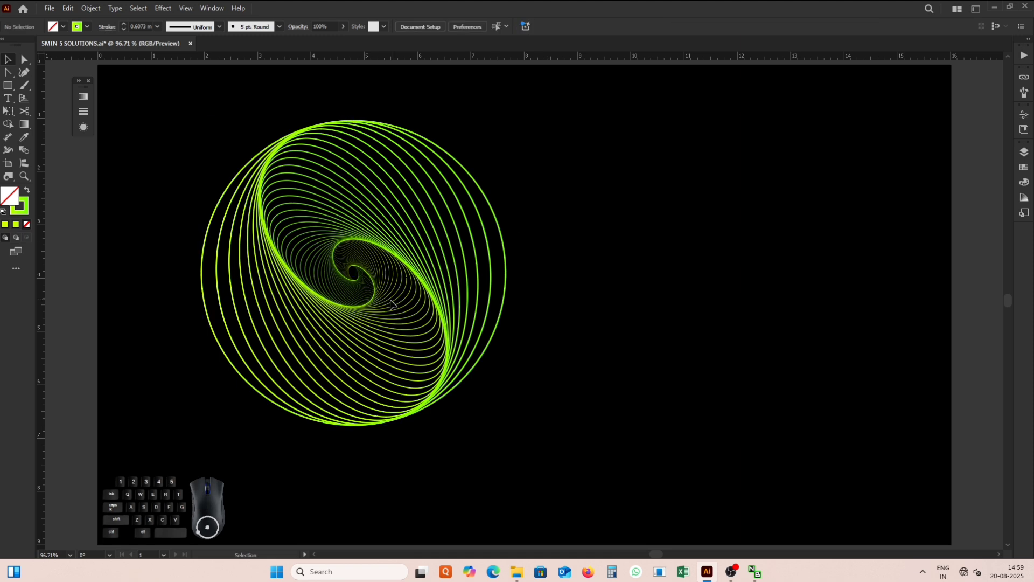